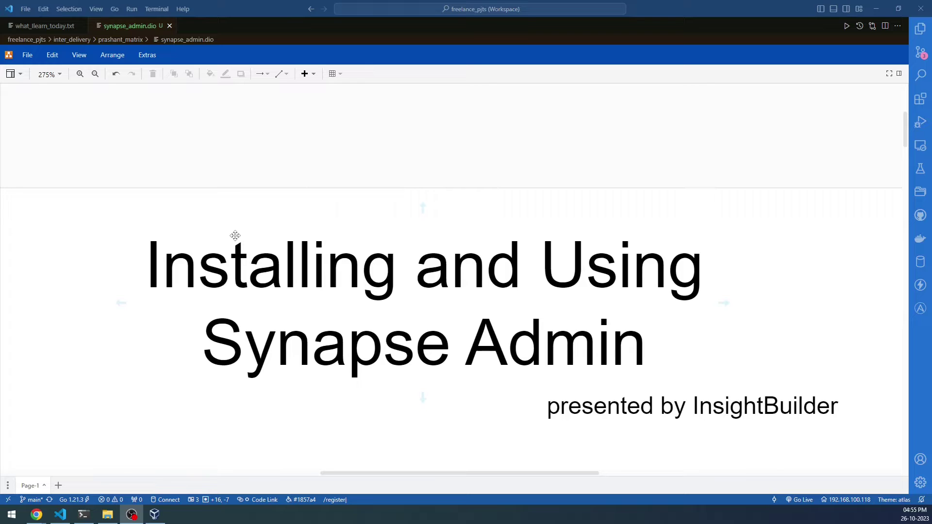
Scroll the draw.io canvas to the demo slide, then bring up the Synapse Admin Users list in Chrome.
scroll(235, 235, down, 10)
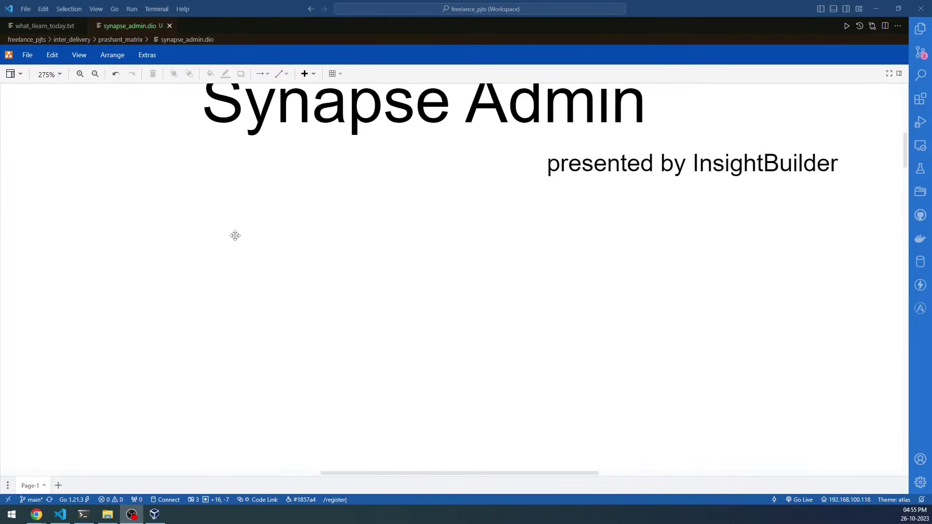
ctrl+scroll(235, 236, down, 2)
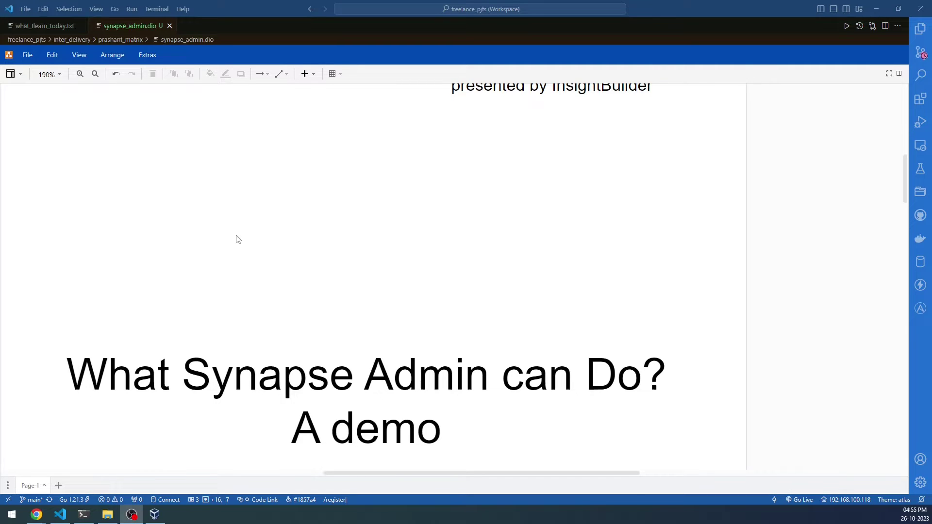
scroll(235, 237, down, 2)
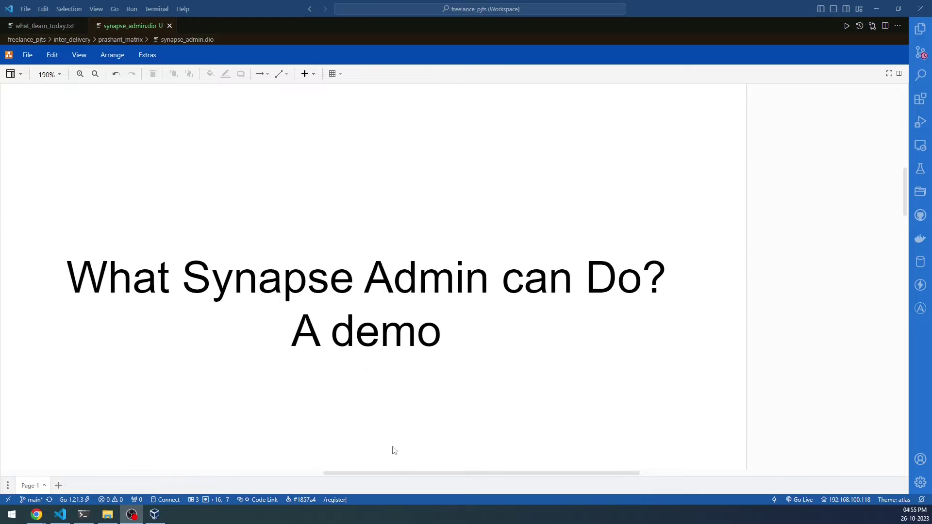
drag(392, 470, 371, 483)
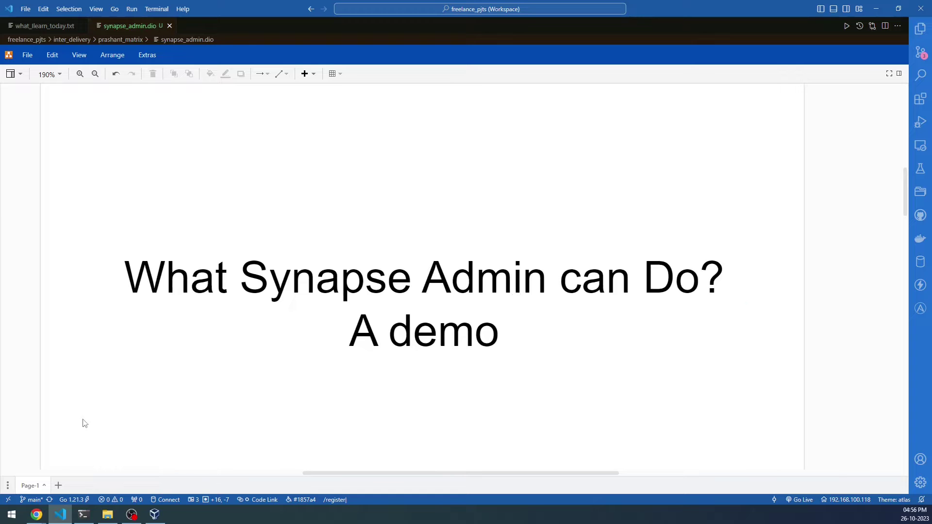
mouse_move(39, 514)
click(45, 470)
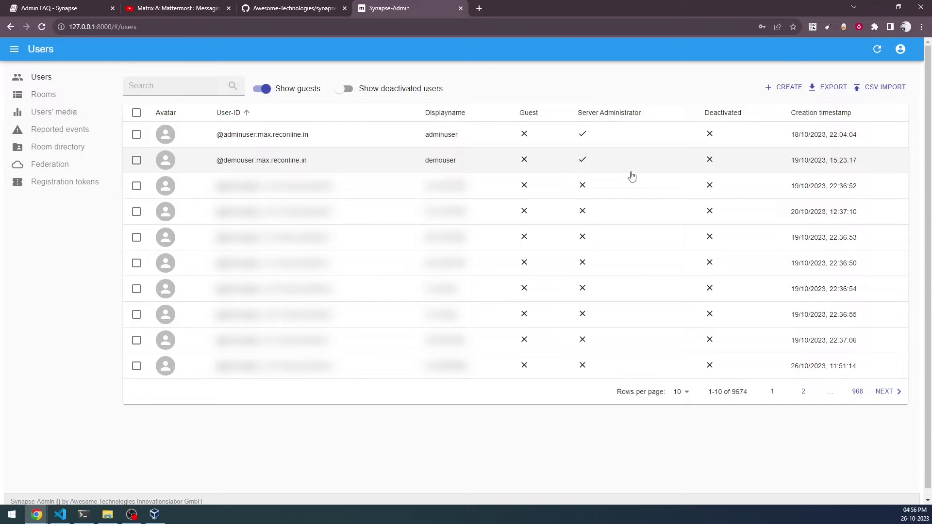
Hide guest accounts, view the 2091-room Rooms list, and return to the 9674-account Users list.
click(265, 89)
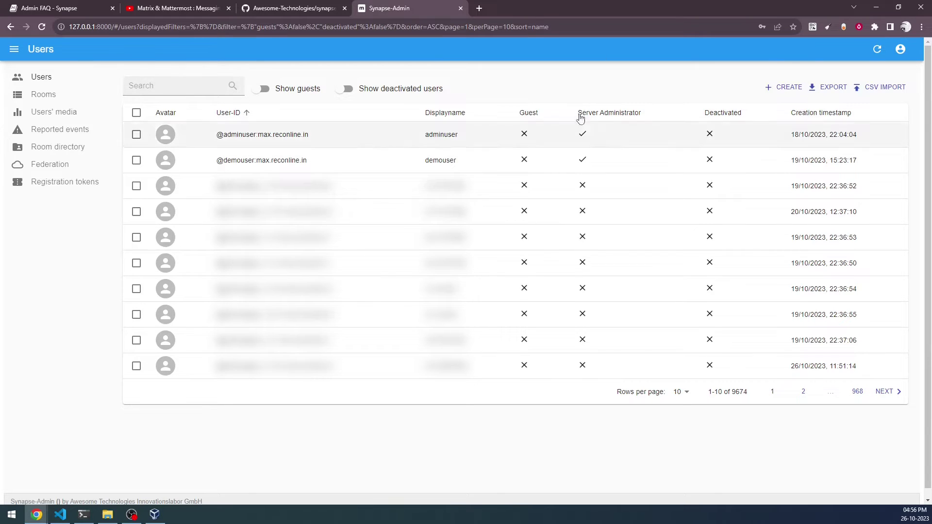
click(51, 96)
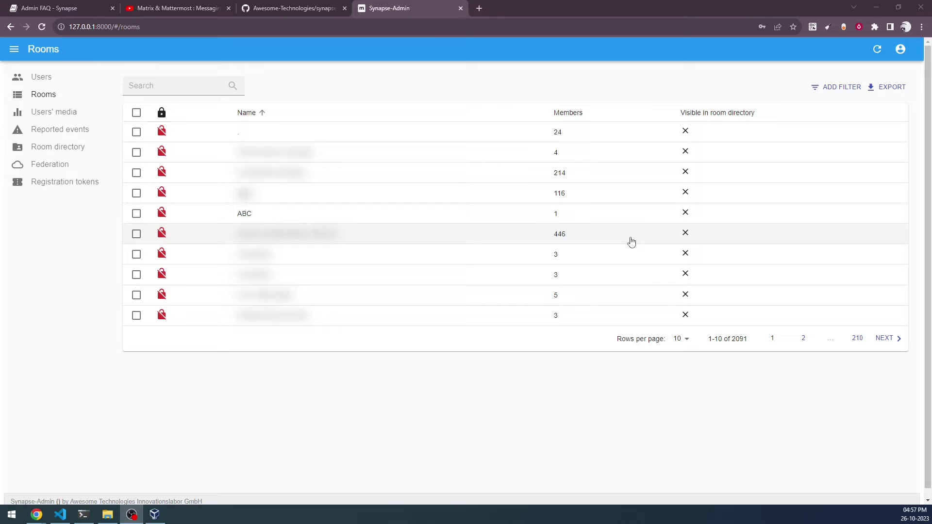
click(35, 77)
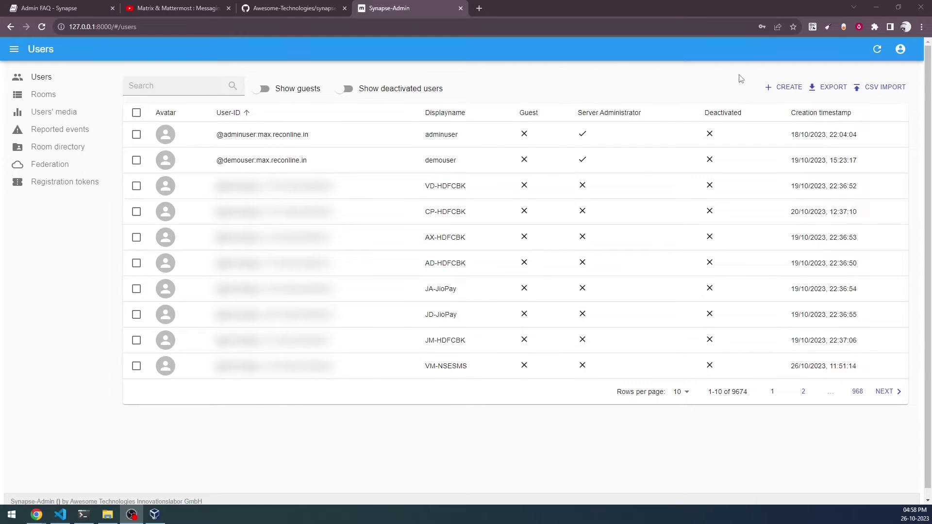
Open the new-user form and visit the User-ID, Displayname and User type fields unsaved, then open Reported events.
click(790, 94)
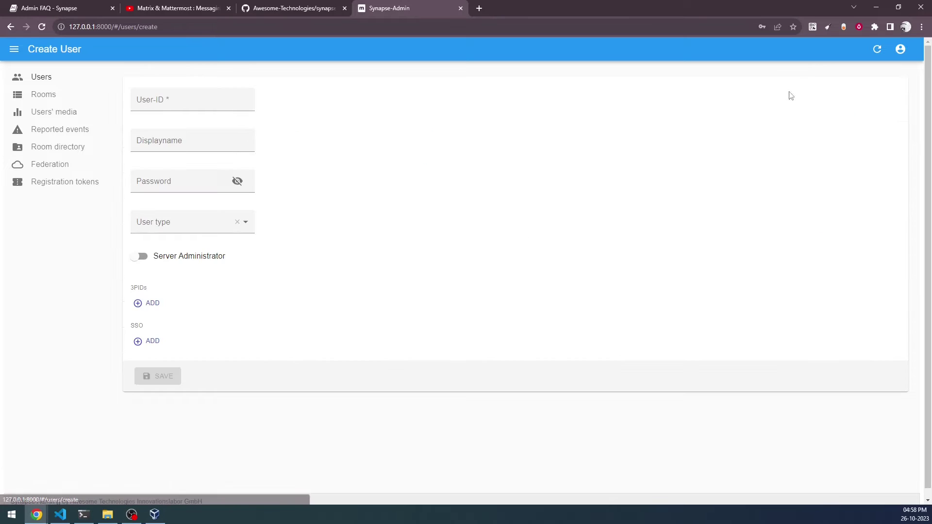
click(141, 104)
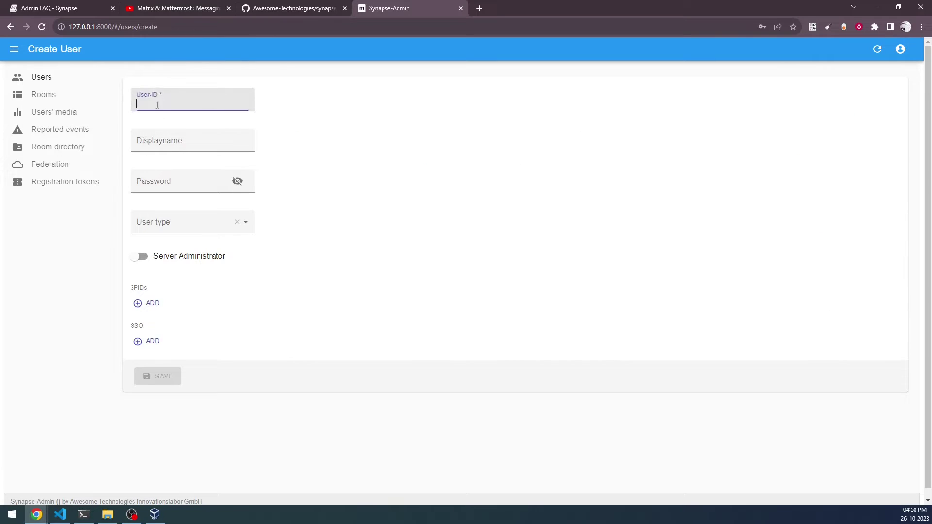
click(160, 145)
click(179, 222)
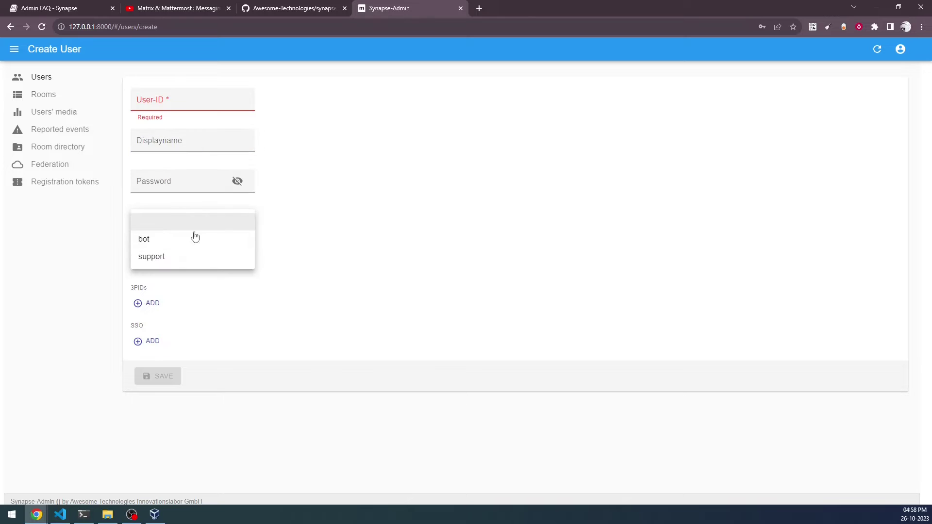
click(173, 252)
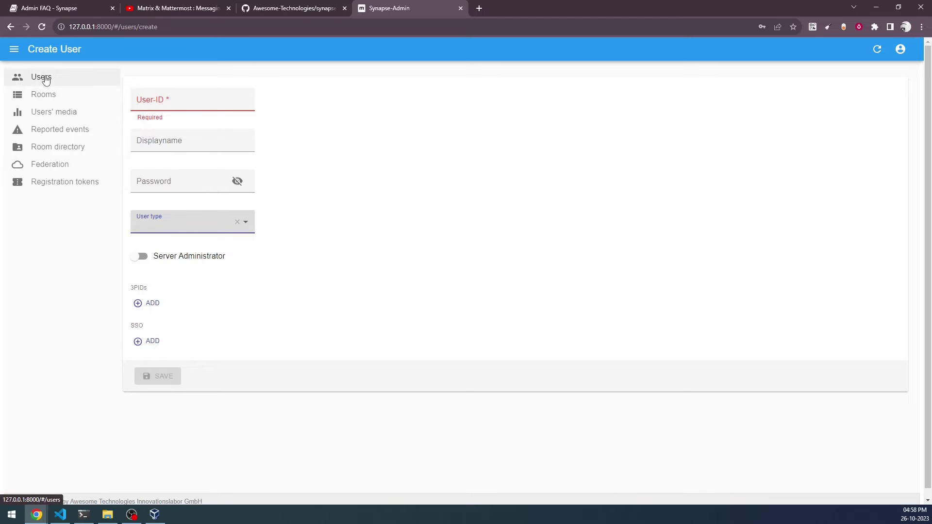
click(55, 130)
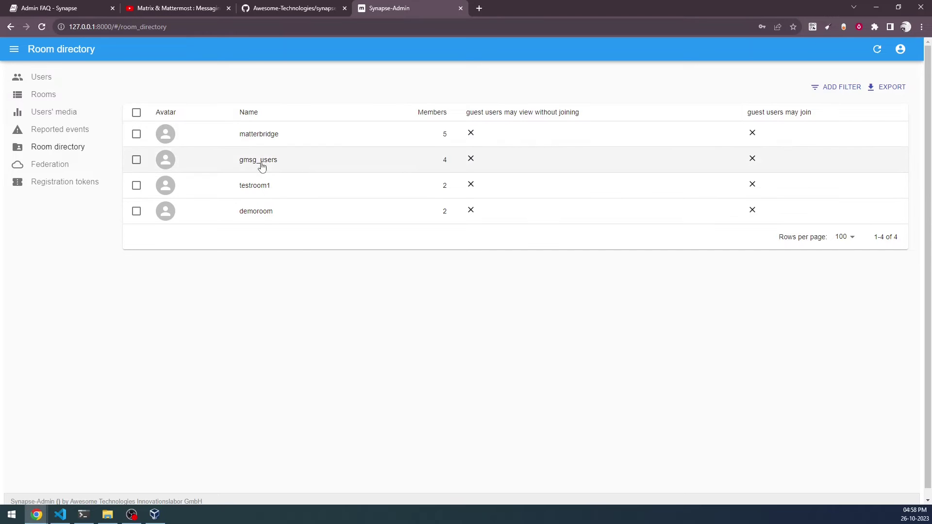
Open the matterbridge room's details from the Room directory, then switch to the VS Code slides.
click(264, 138)
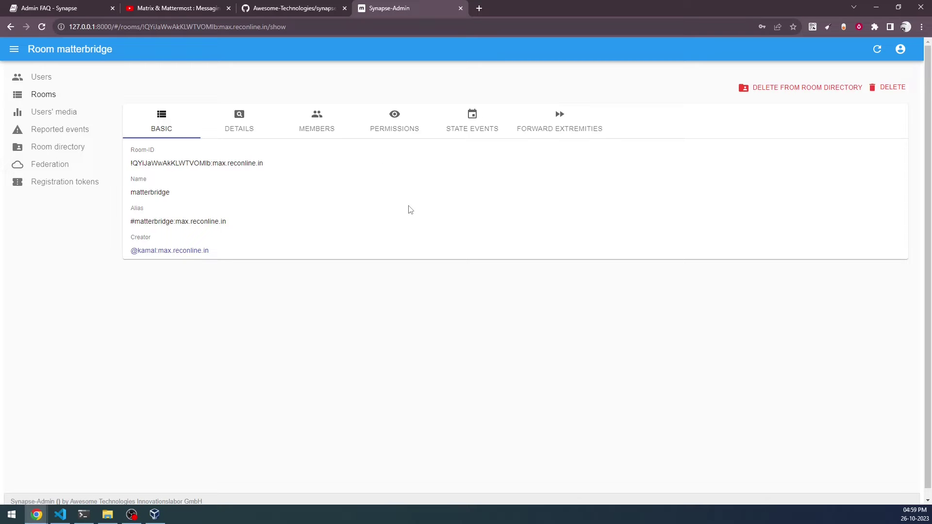
click(60, 514)
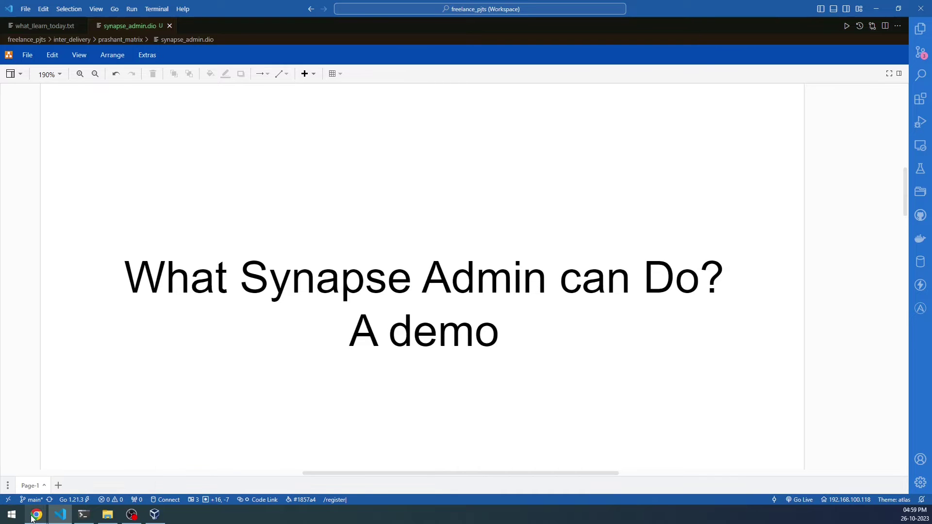
Bring the Synapse Admin window forward and log out of the admin dashboard.
mouse_move(36, 515)
click(38, 490)
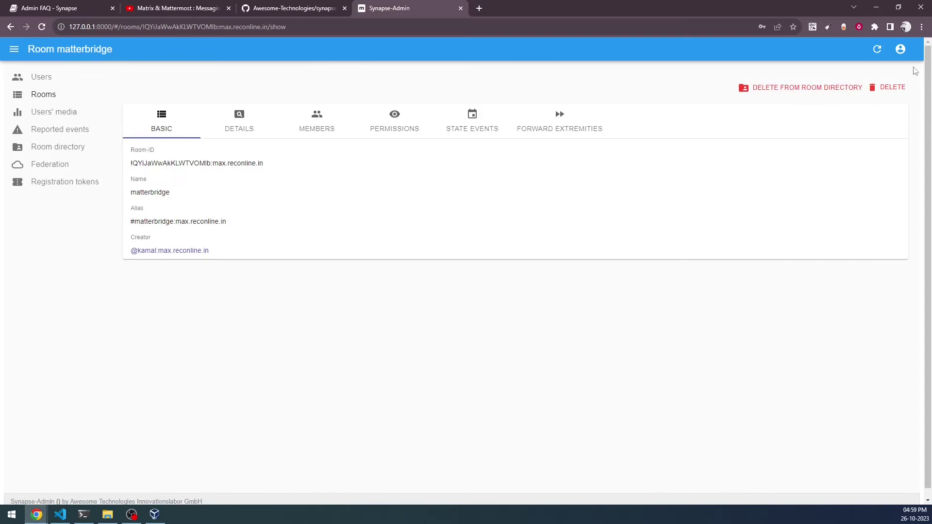
click(901, 49)
click(897, 78)
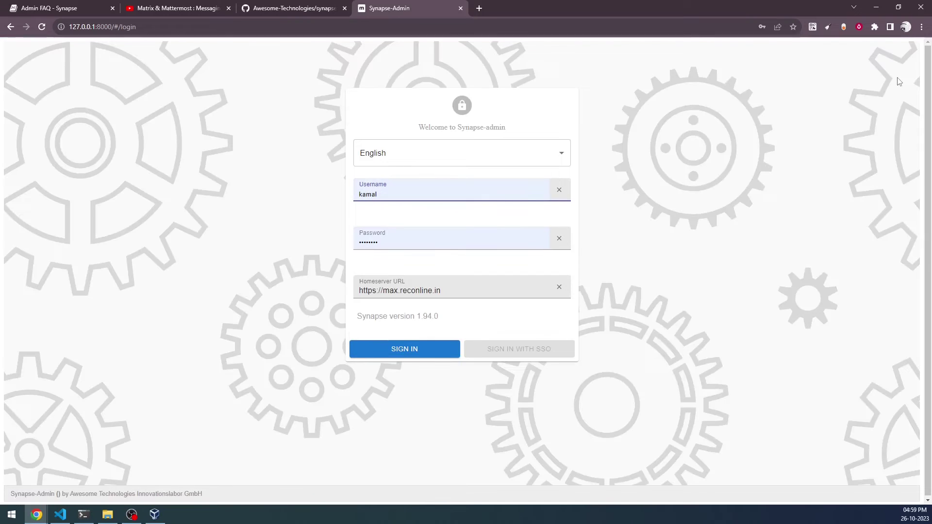
On the login screen, keep English as the language and clear the prefilled username and password.
click(454, 149)
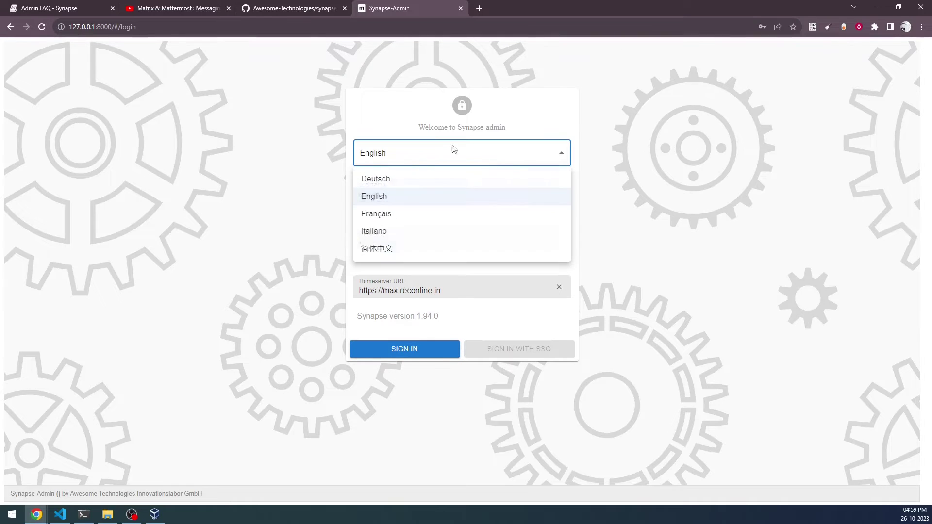
click(650, 140)
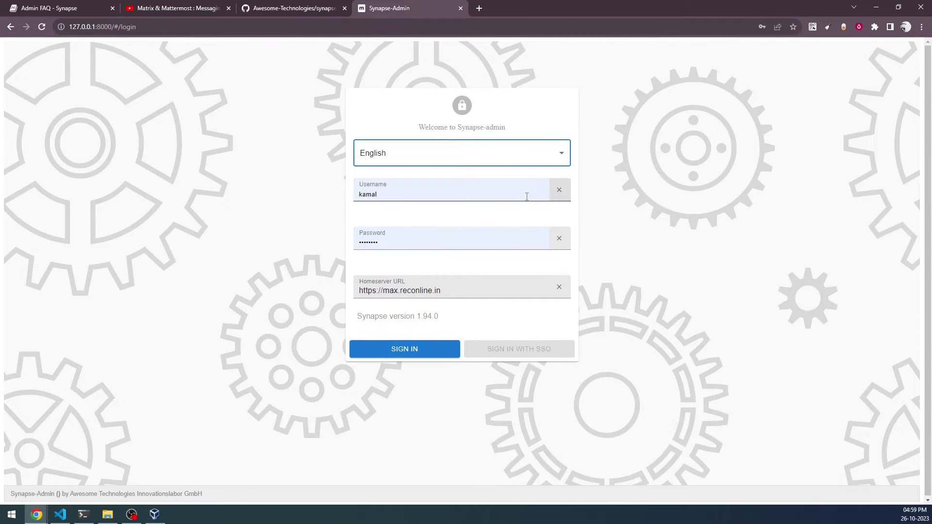
click(559, 191)
click(560, 240)
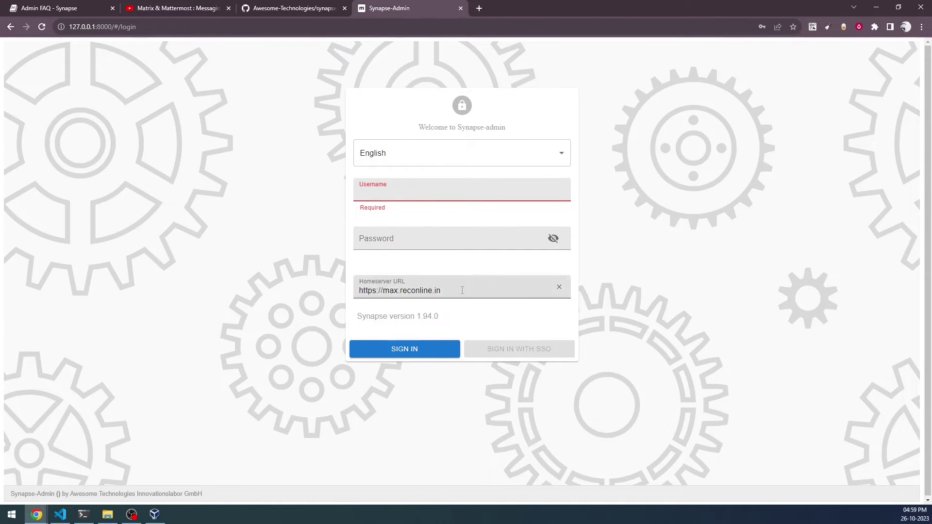
click(355, 321)
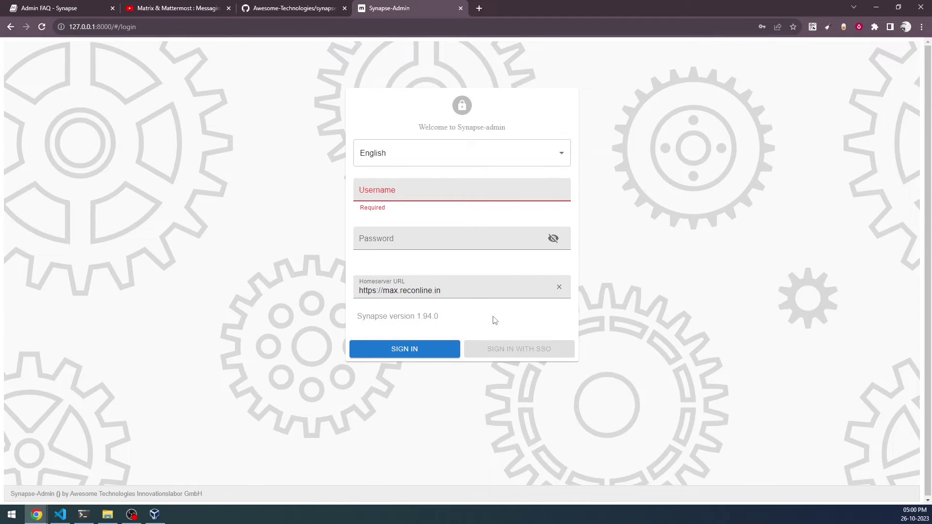
Sign in with the saved admin login after retyping the password, then return to the draw.io slides.
click(430, 194)
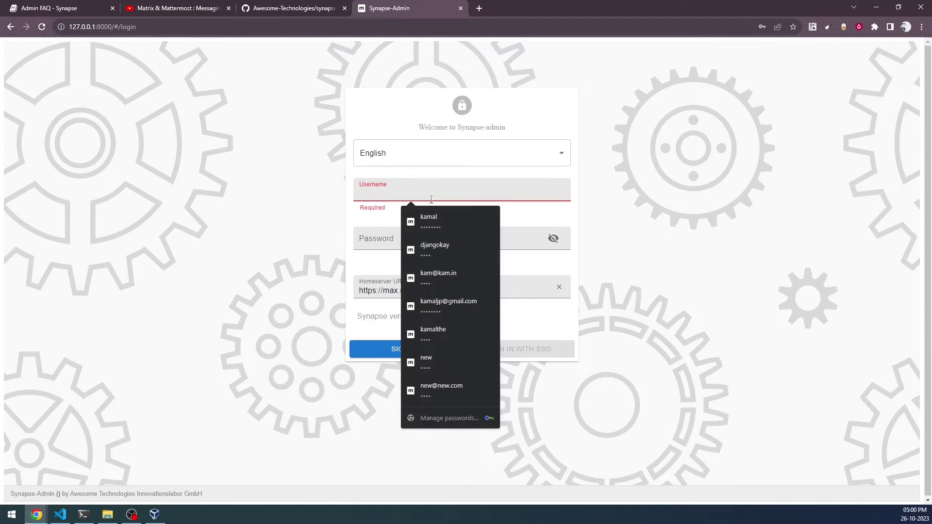
click(429, 221)
click(416, 243)
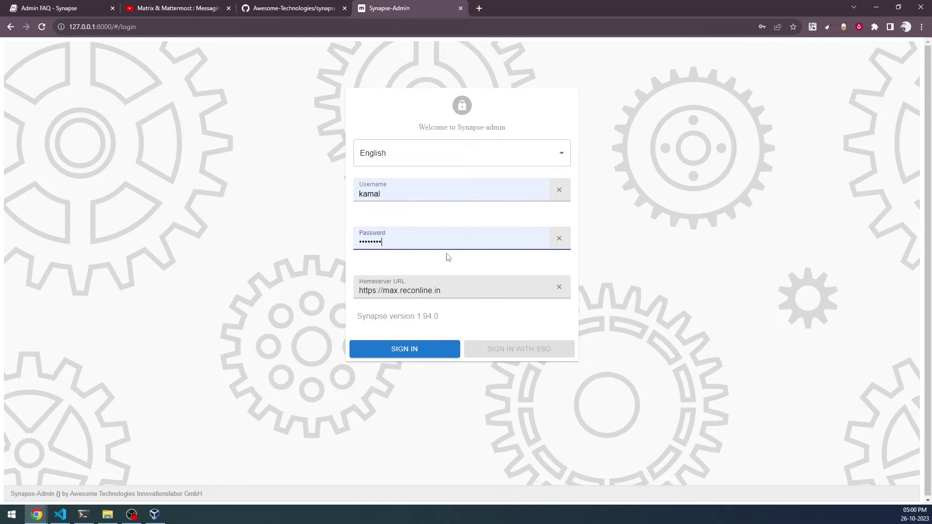
click(559, 238)
click(440, 243)
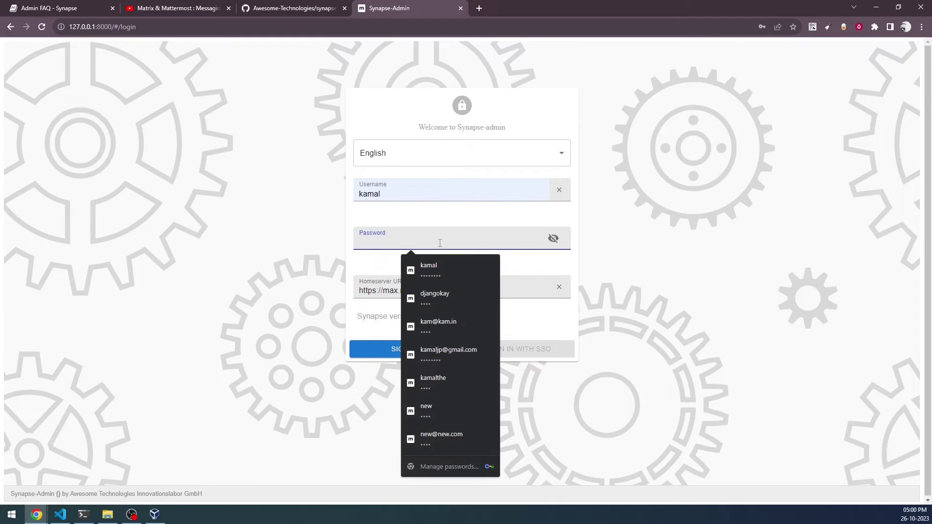
text(1234)
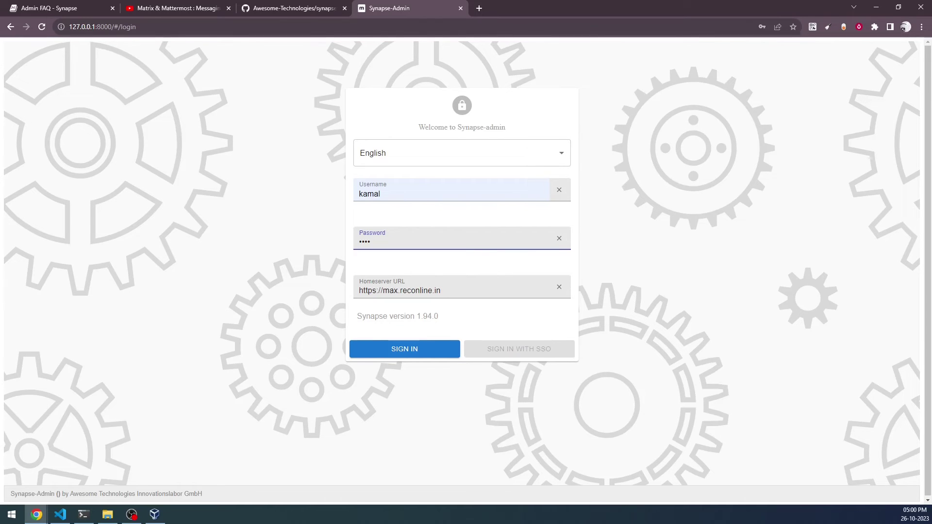
key(Return)
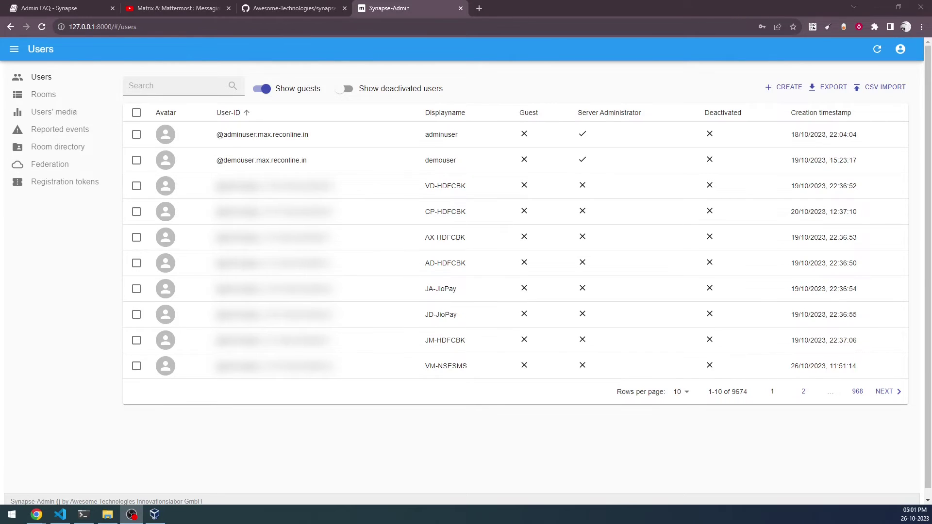
key(alt+Tab)
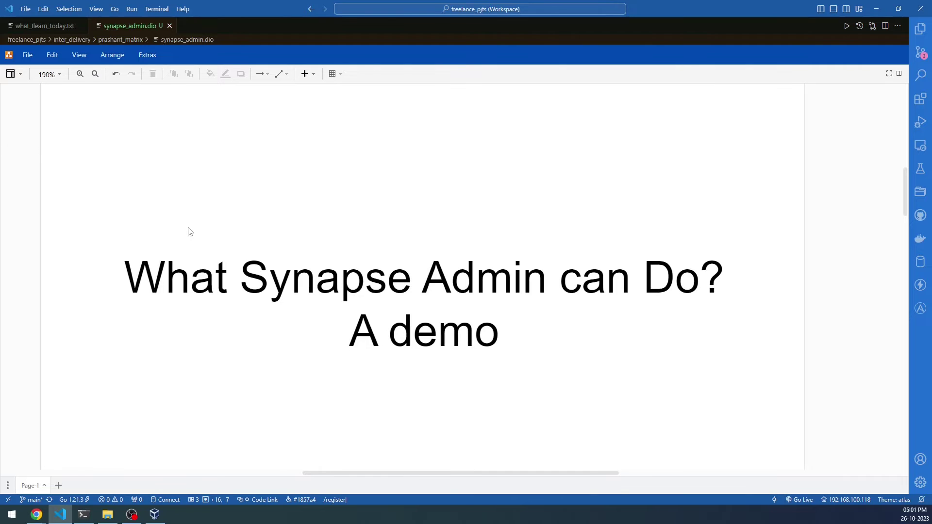
Scroll the draw.io slides past the admin-user requirements to the '3 Ways to Install' slide.
scroll(190, 231, down, 5)
scroll(190, 231, down, 2)
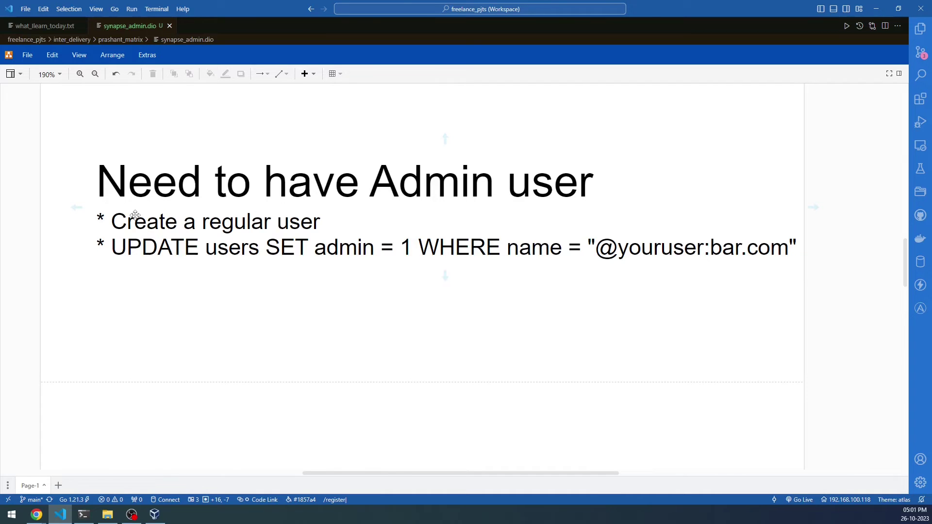
scroll(135, 215, down, 10)
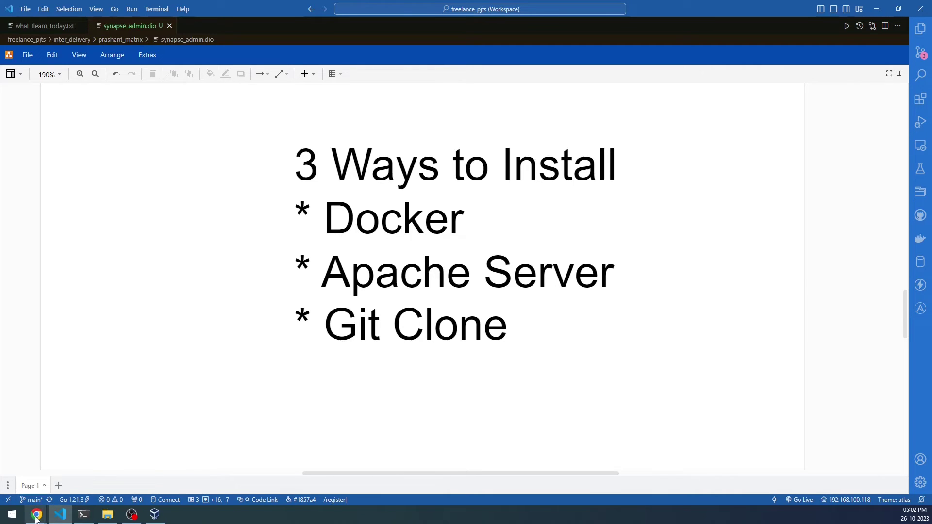
Bring Chrome forward on the synapse-admin GitHub README and enlarge the page text.
click(48, 466)
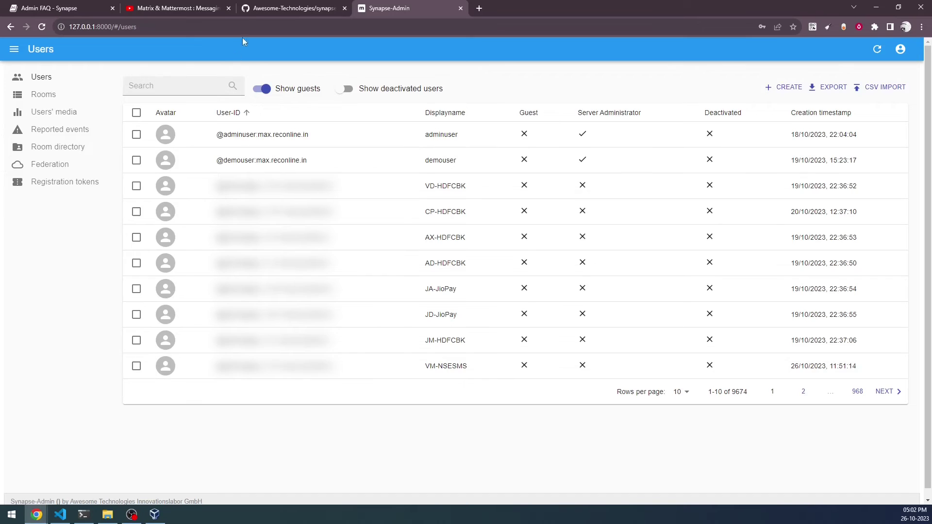
click(272, 8)
scroll(307, 84, up, 20)
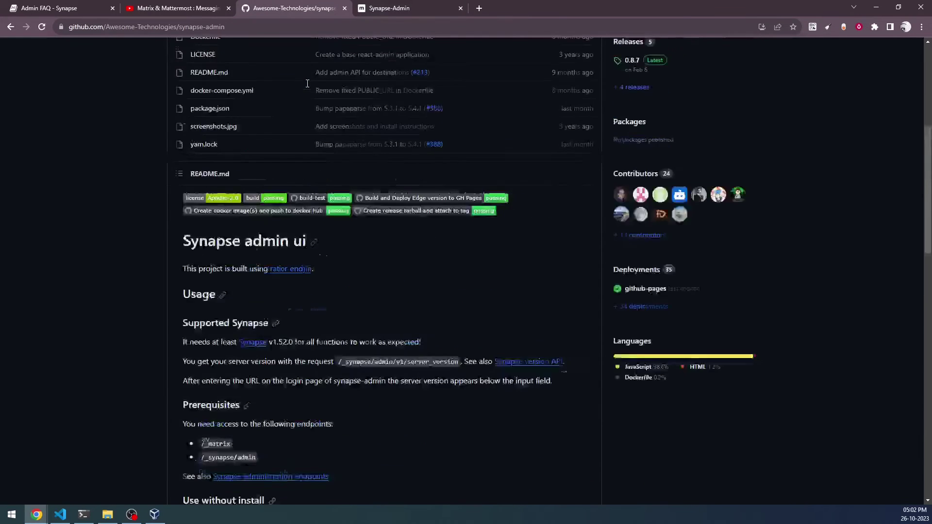
scroll(307, 84, up, 6)
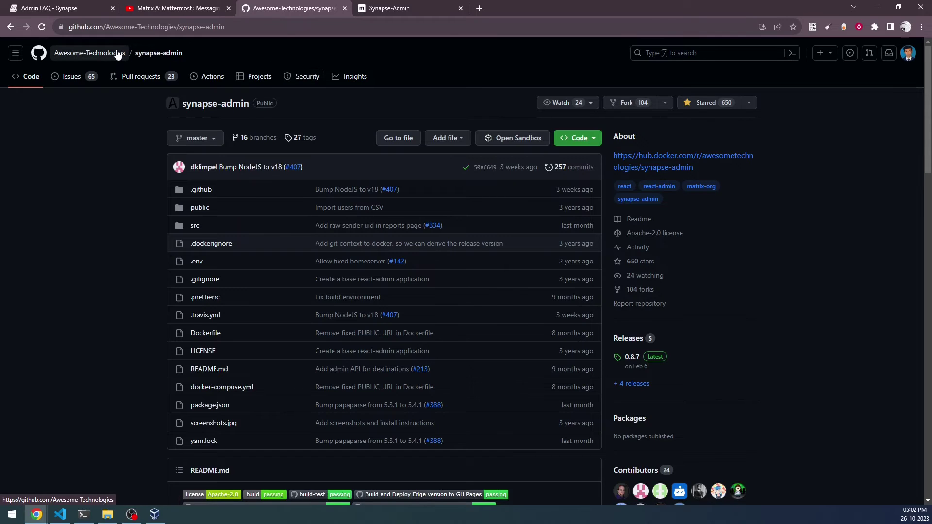
mouse_move(118, 55)
key(ctrl+plus)
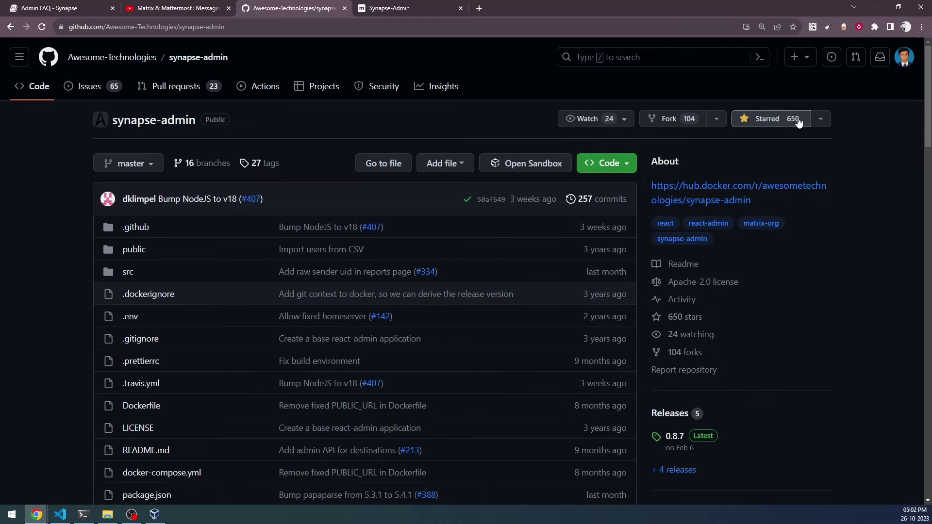
Read through the README's prerequisites and install options, then open the Admin FAQ page.
scroll(799, 300, down, 10)
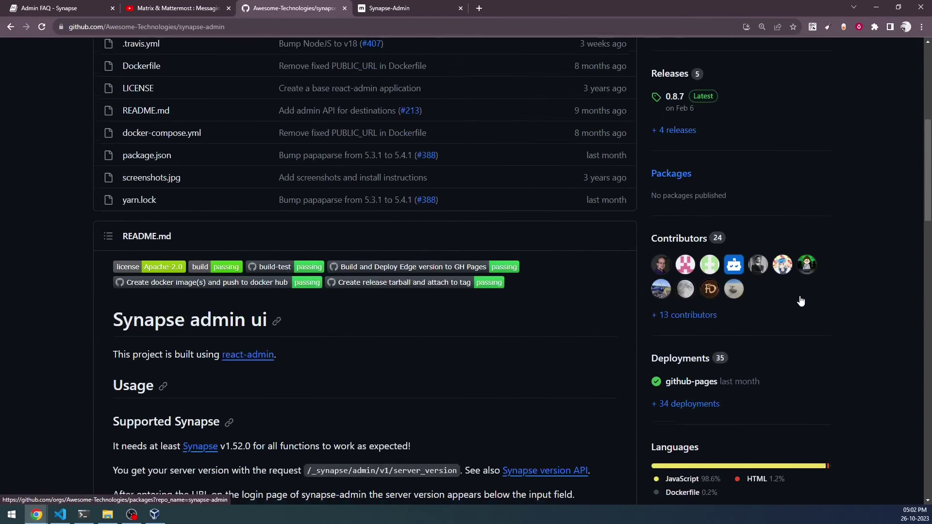
scroll(418, 269, down, 1)
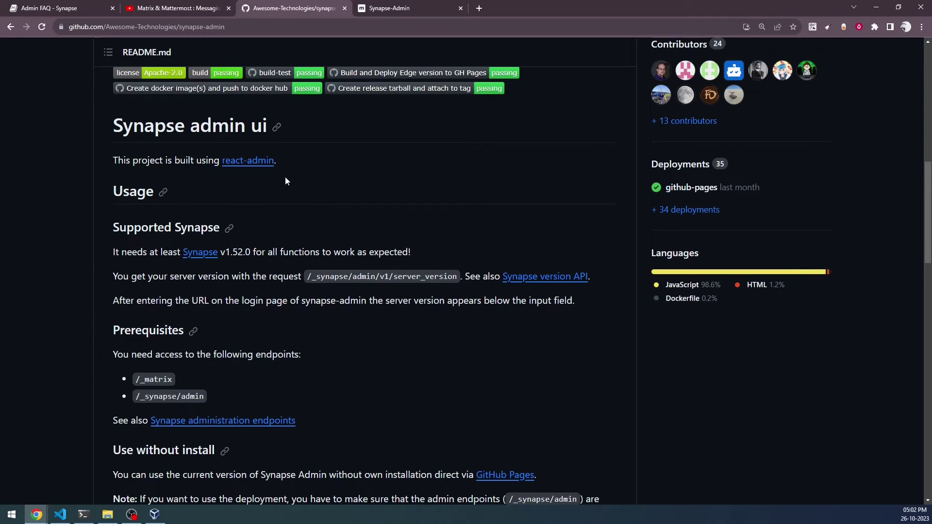
scroll(298, 163, down, 1)
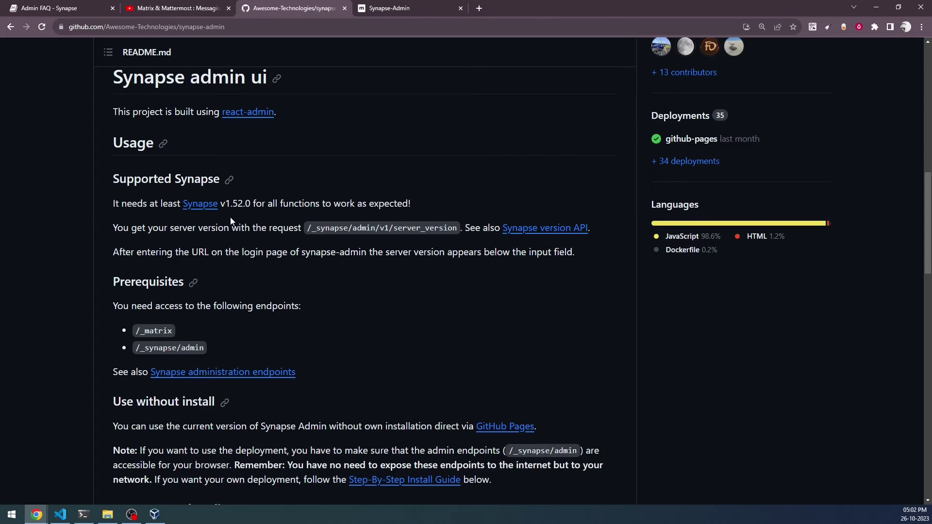
scroll(230, 217, down, 3)
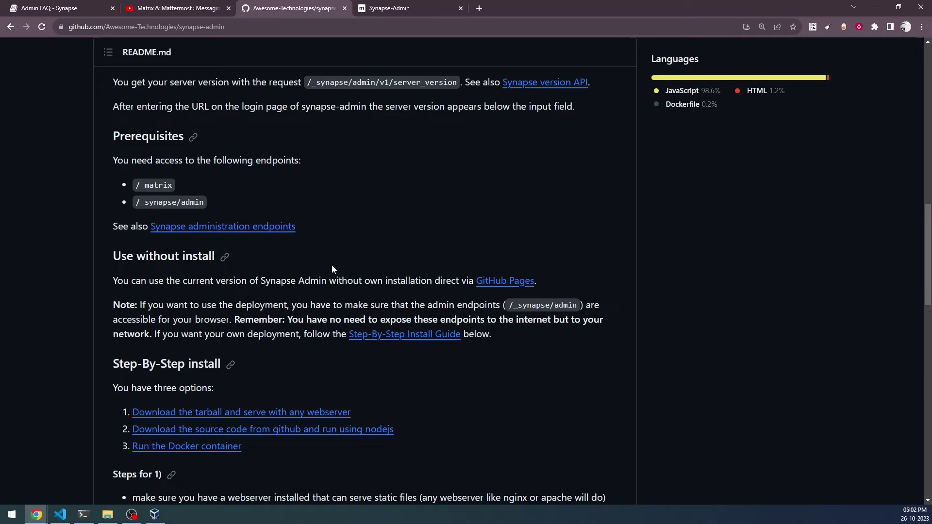
click(57, 9)
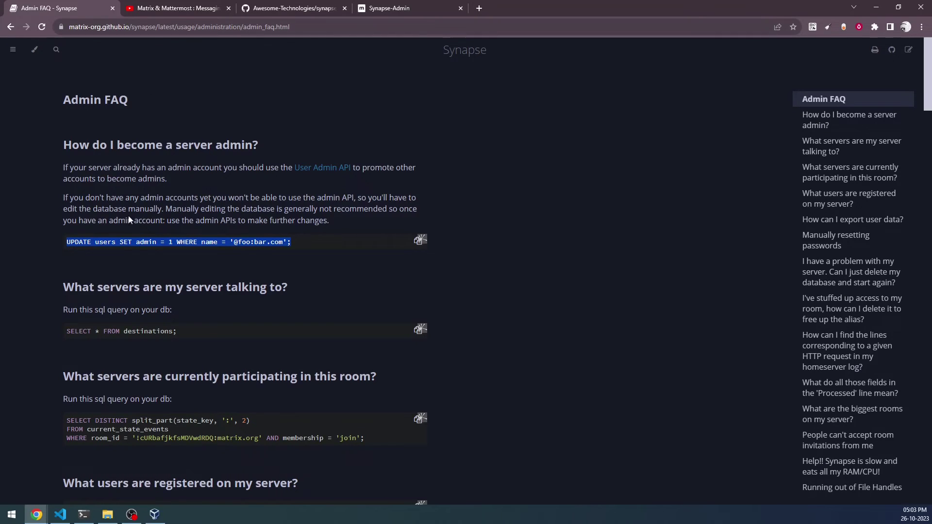
Highlight the 'UPDATE users SET admin' query in the Admin FAQ, then return to the synapse-admin README.
click(132, 261)
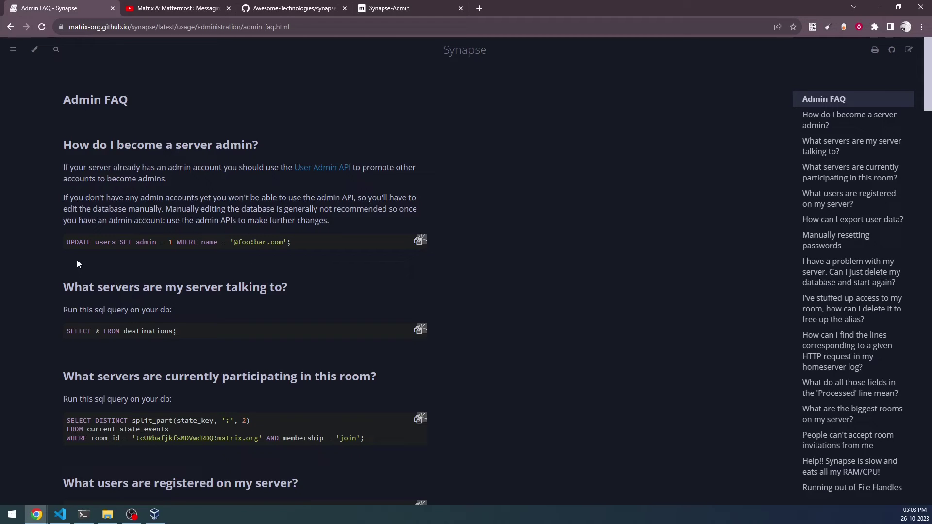
drag(70, 243, 252, 262)
click(300, 268)
click(297, 8)
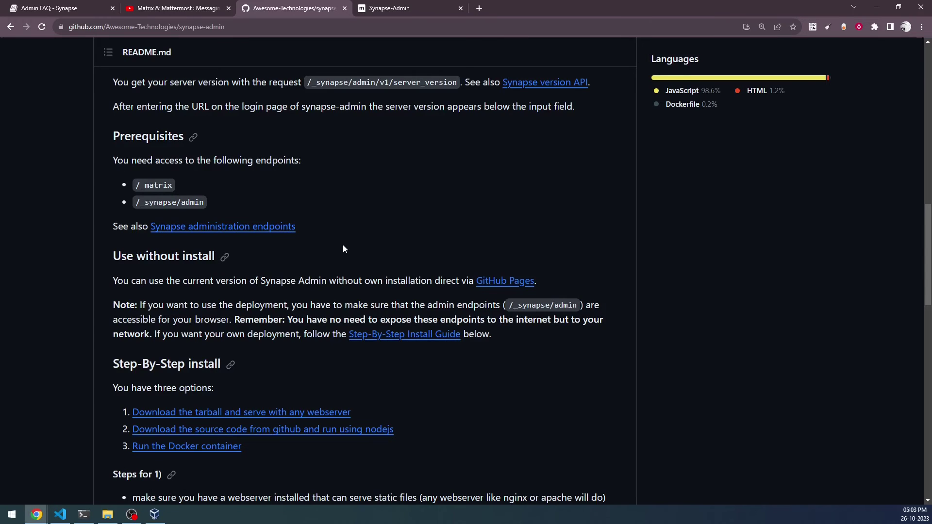
Scroll the README to 'Steps for 3)', highlight the docker run command, then view the Synapse-Admin Users page.
scroll(343, 249, down, 3)
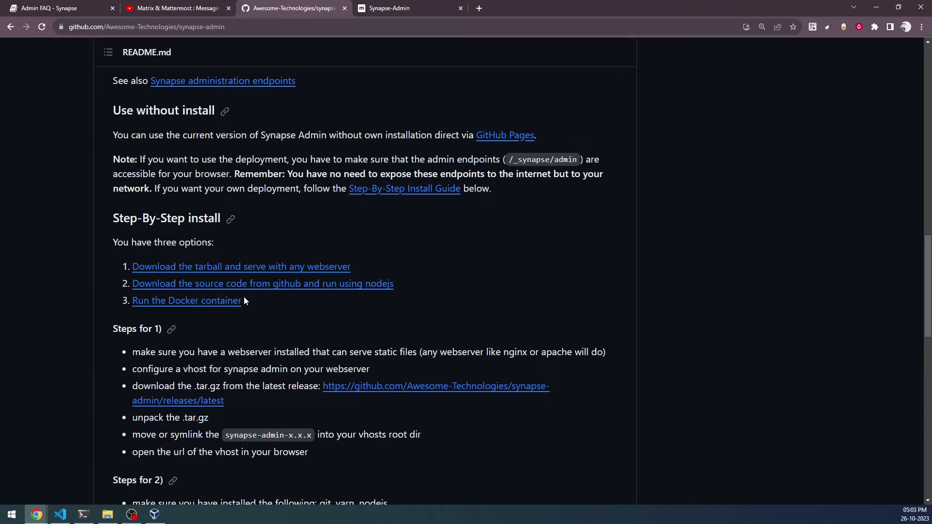
scroll(244, 296, down, 3)
scroll(244, 297, down, 7)
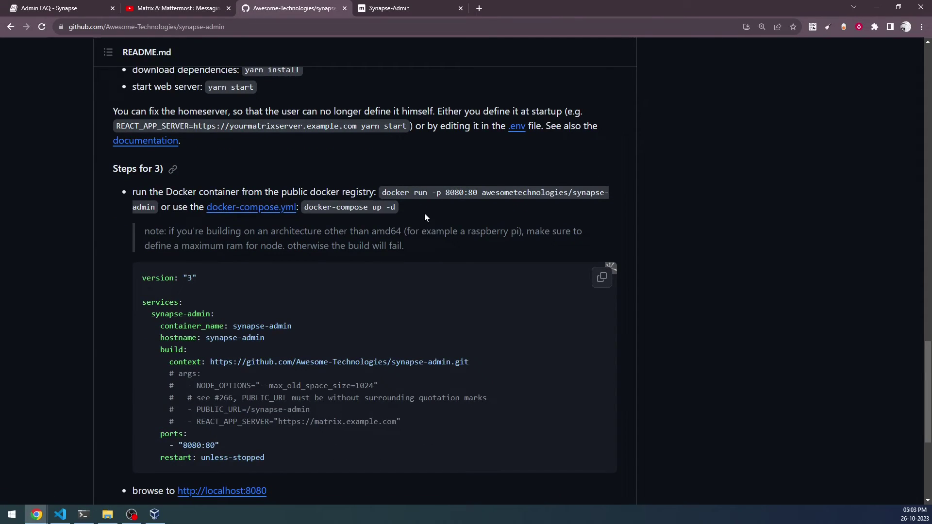
drag(382, 194, 252, 207)
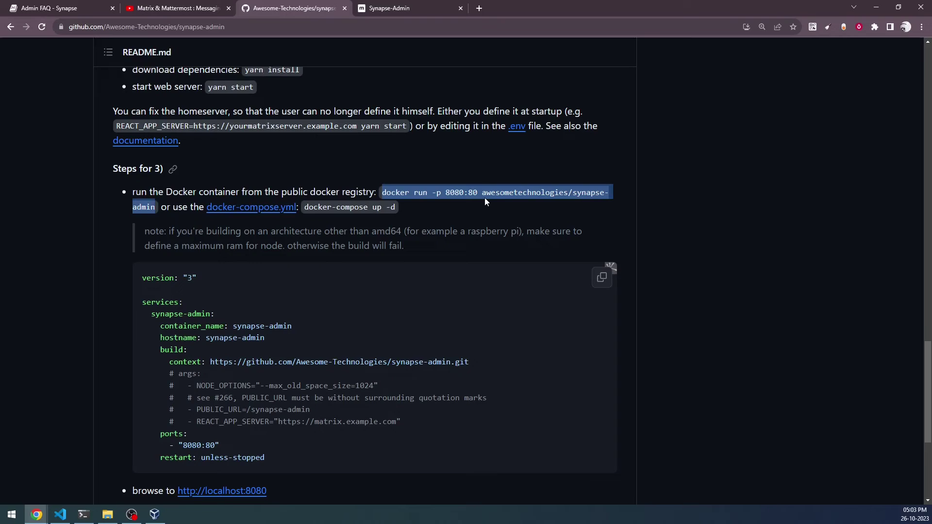
click(406, 13)
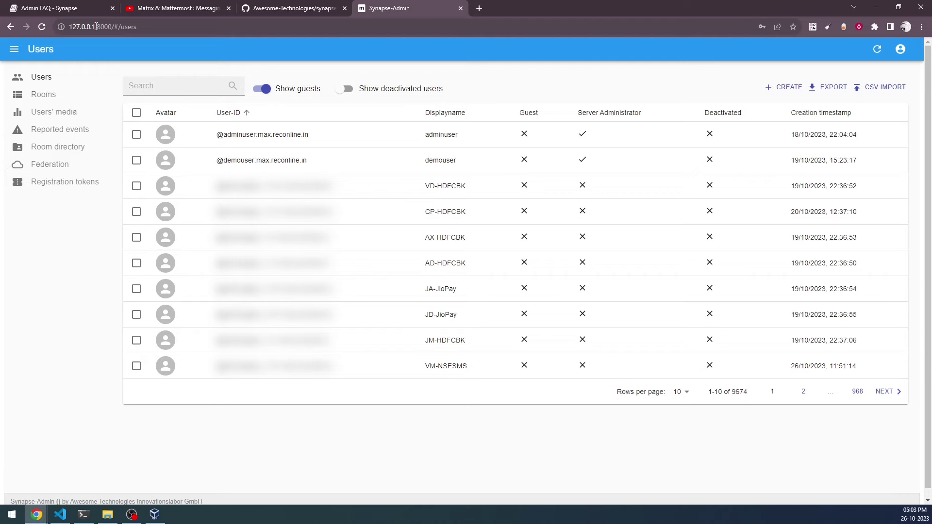
Go back to the synapse-admin README and deselect the docker run command.
click(262, 8)
click(406, 237)
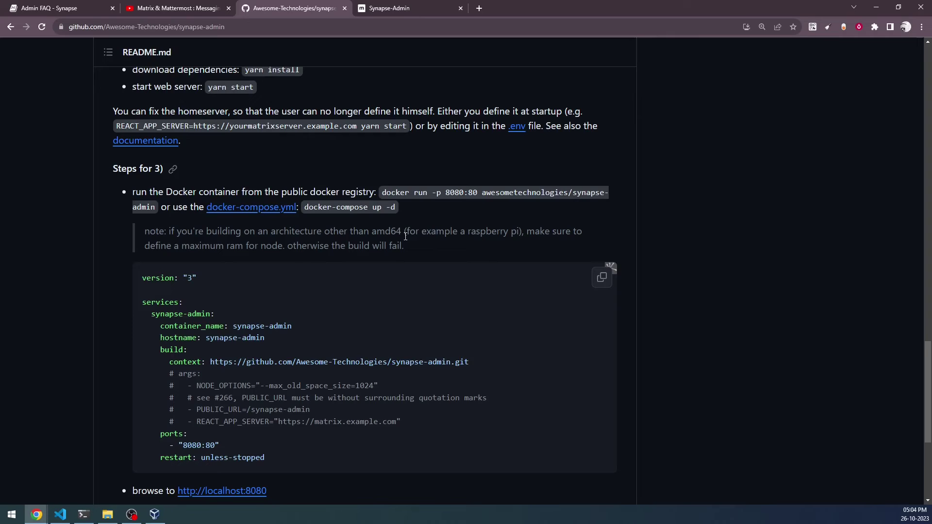
Check the VM's Docker install with docker --version in ~/synapse, which reports version 24.0.5.
click(84, 513)
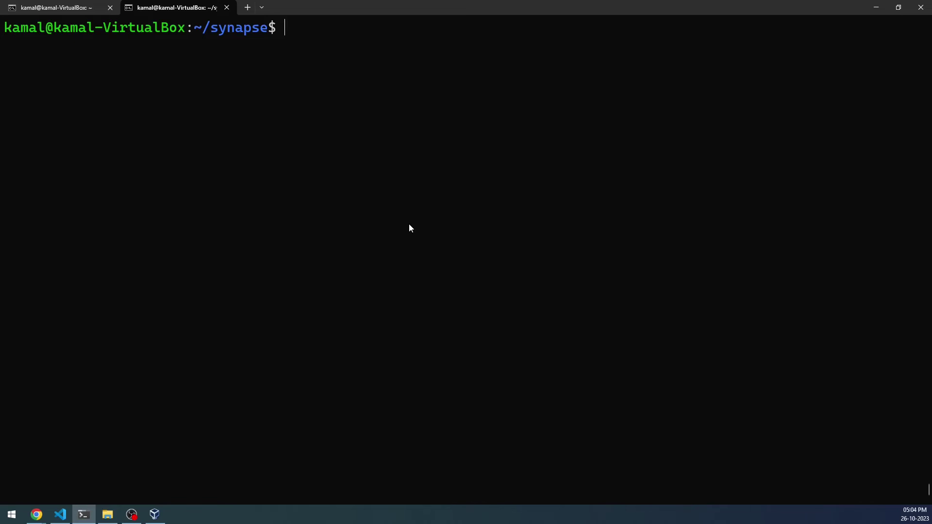
text(docer)
key(BackSpace)
key(BackSpace)
text(ker --version)
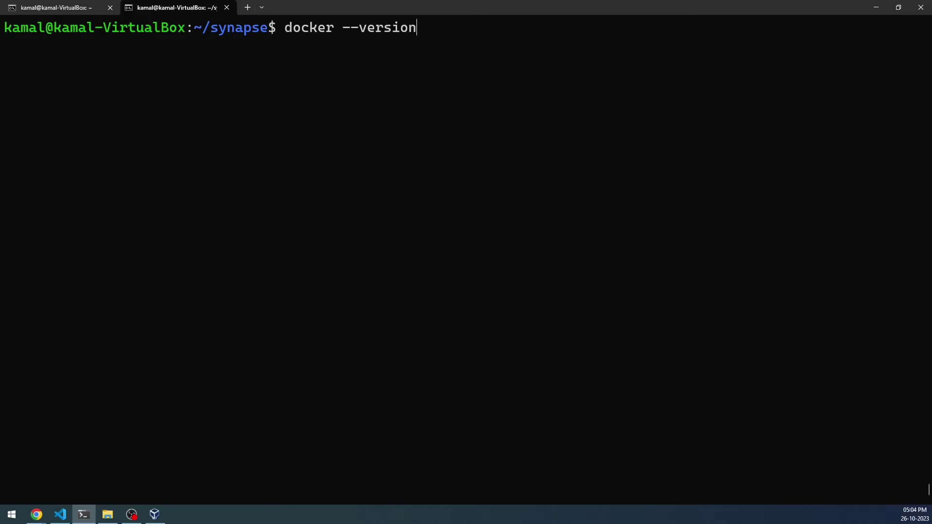
key(Return)
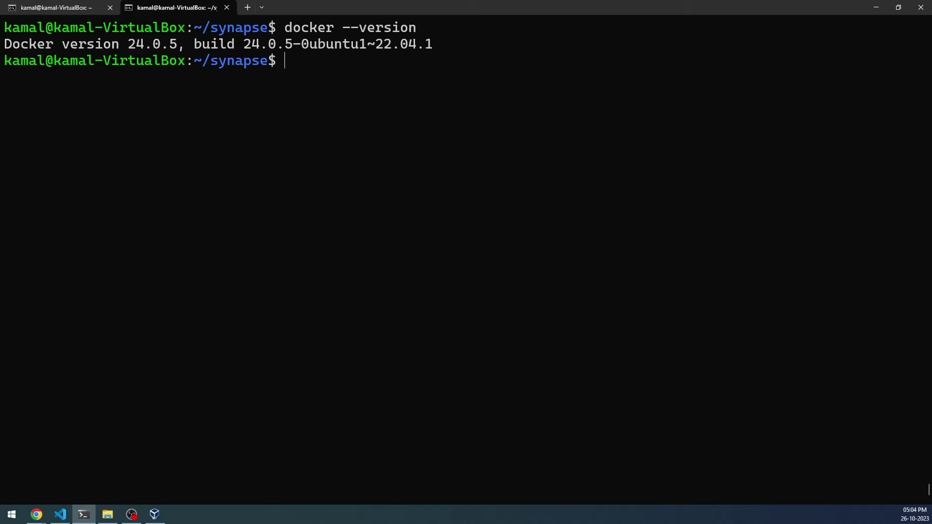
text(sudo)
Paste the saved docker run -p 8080:80 awesometechnologies/synapse-admin command from clipboard history.
key(BackSpace)
key(BackSpace)
key(BackSpace)
key(BackSpace)
key(super+v)
key(Down)
key(Down)
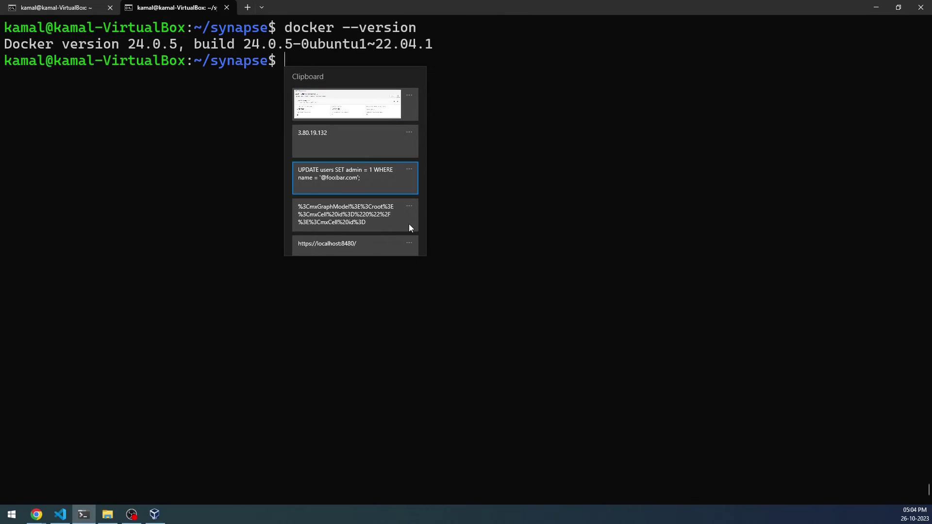
key(Down)
key(Down)
key(Down)
key(Down)
key(Up)
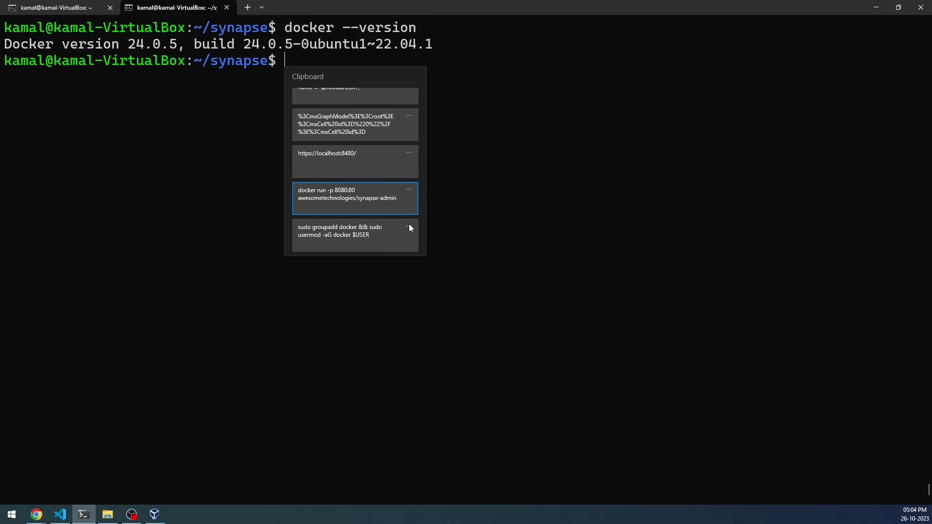
key(Return)
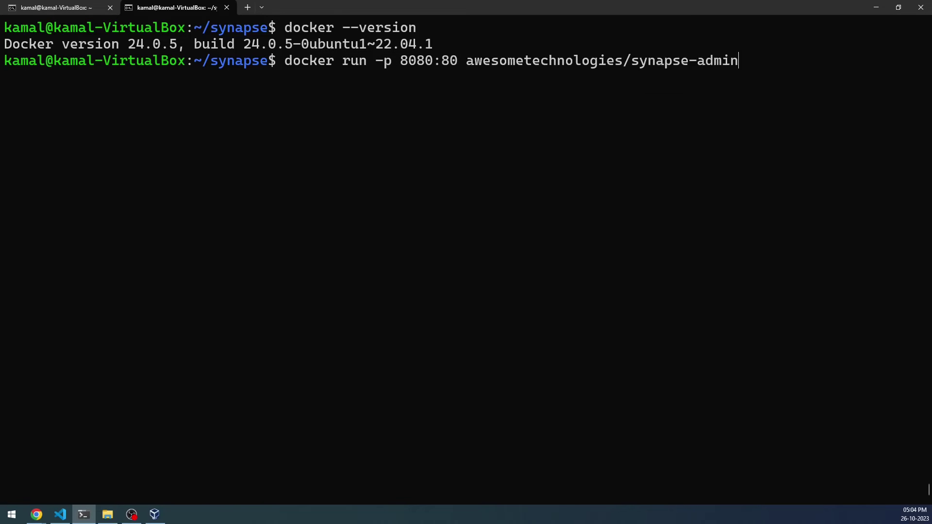
Change the host port to 8000 and run the command, which fails because port 8000 is allocated.
key(Left)
key(Left)
key(Left)
key(Left)
key(Left)
key(Left)
key(Left)
key(Left)
key(Left)
key(Left)
key(Left)
key(Left)
key(Left)
key(Left)
key(Left)
key(Left)
key(Left)
key(Left)
key(Left)
key(Left)
key(Left)
key(Left)
key(Left)
key(Left)
key(Right)
key(Right)
key(Right)
key(Right)
key(Right)
key(Right)
key(Right)
key(Right)
key(Left)
key(Left)
key(BackSpace)
text(0)
key(Right)
key(Right)
key(Right)
key(Right)
key(Right)
key(Right)
key(Right)
key(Right)
key(Right)
key(Right)
key(Right)
key(Right)
key(Right)
key(Right)
key(Right)
key(Right)
key(Right)
key(Right)
key(Right)
key(Right)
key(Right)
key(Right)
key(Right)
key(Right)
key(Right)
key(Right)
key(Right)
key(Return)
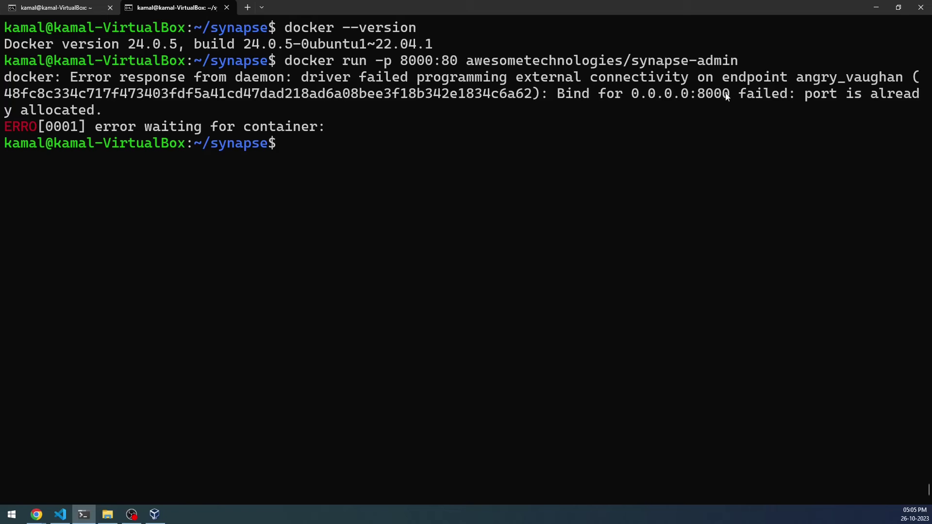
Run docker ps -a, revealing container cranky_hertz already mapping 0.0.0.0:8000->80.
text(docker )
text(p)
text(s -a)
key(BackSpace)
text(-a)
key(Return)
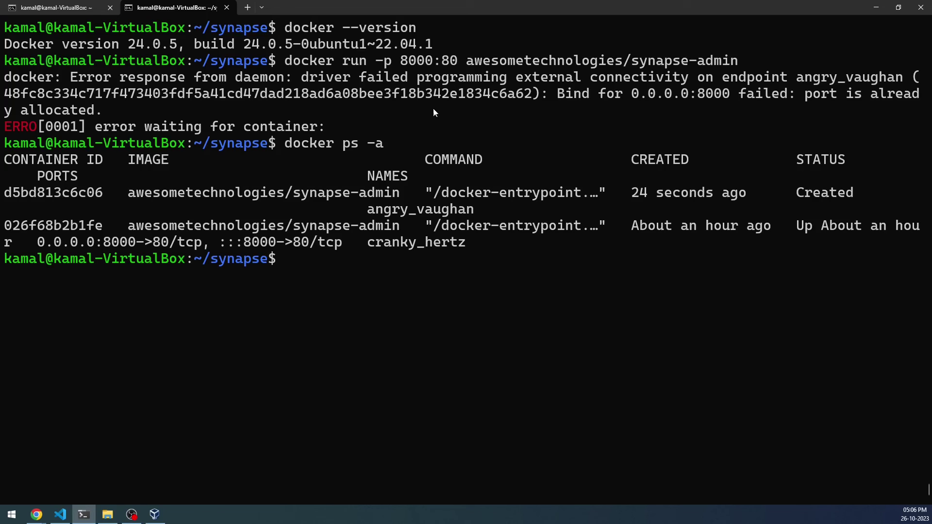
Inspect matrix_clone's NAT port forwarding rules in VirtualBox, confirming host 8000 maps to guest 8000.
mouse_move(155, 513)
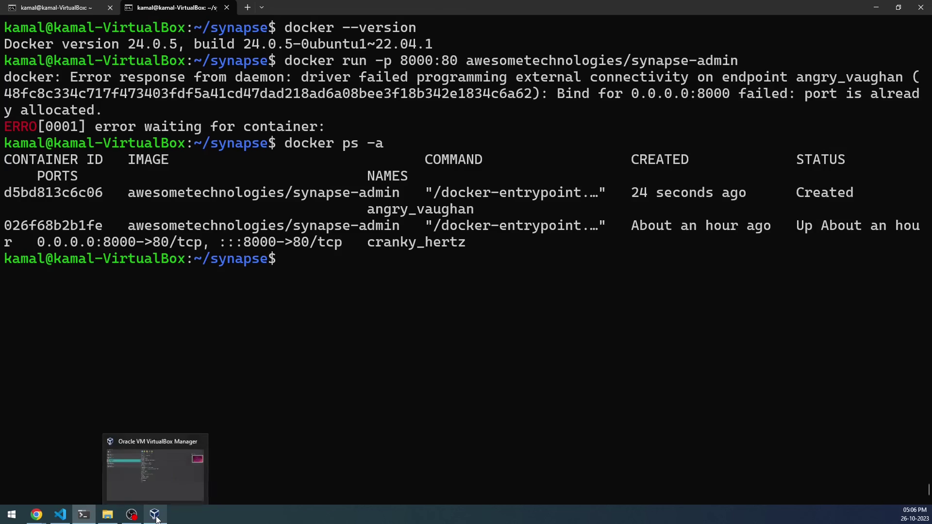
click(158, 489)
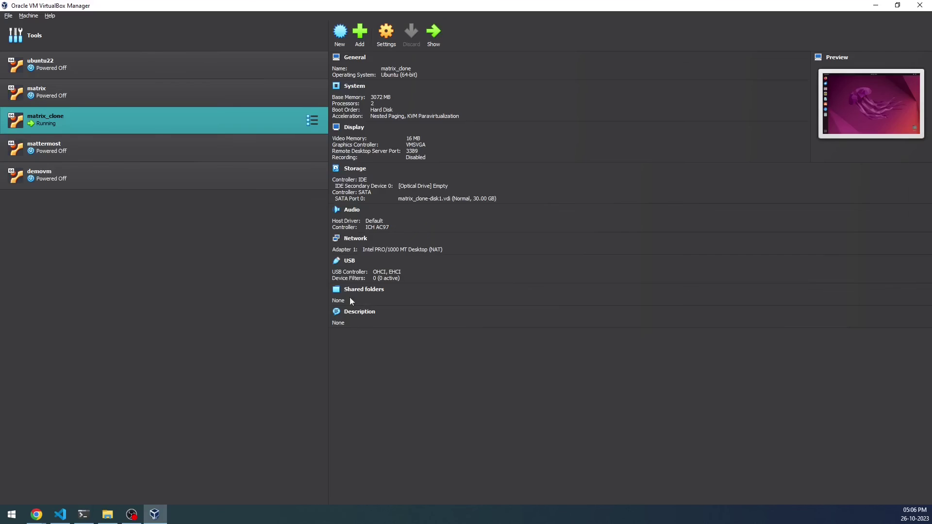
click(384, 33)
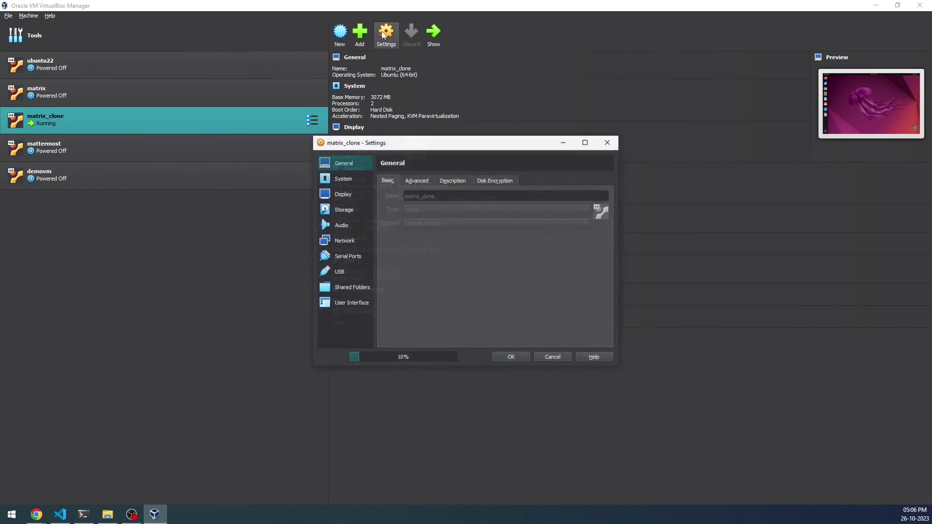
click(354, 241)
click(407, 235)
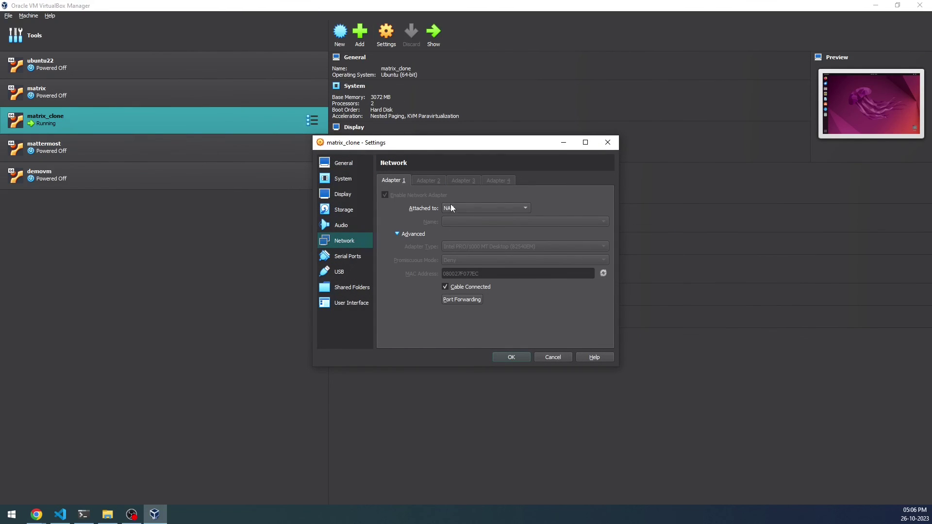
click(465, 302)
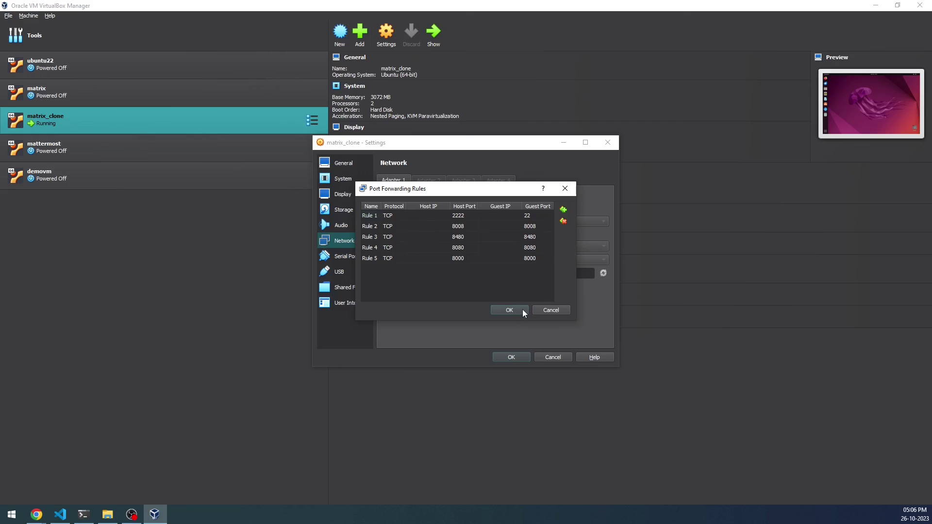
click(510, 310)
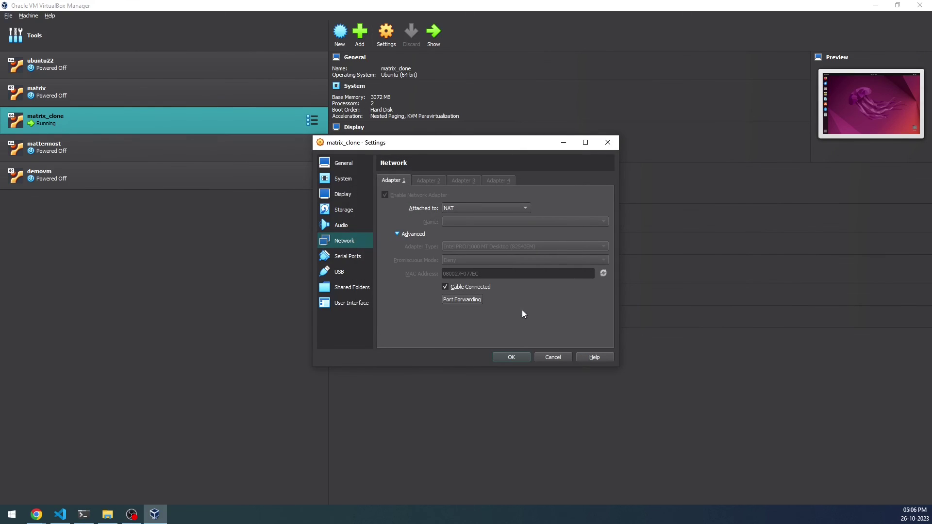
click(514, 357)
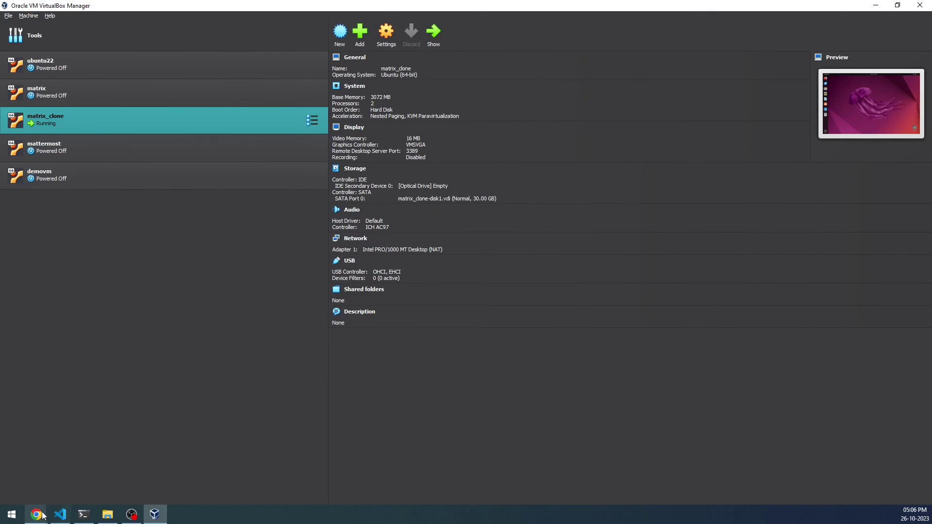
Return to Chrome's Synapse-Admin tab at 127.0.0.1:8000 listing 9674 users.
mouse_move(37, 514)
click(47, 473)
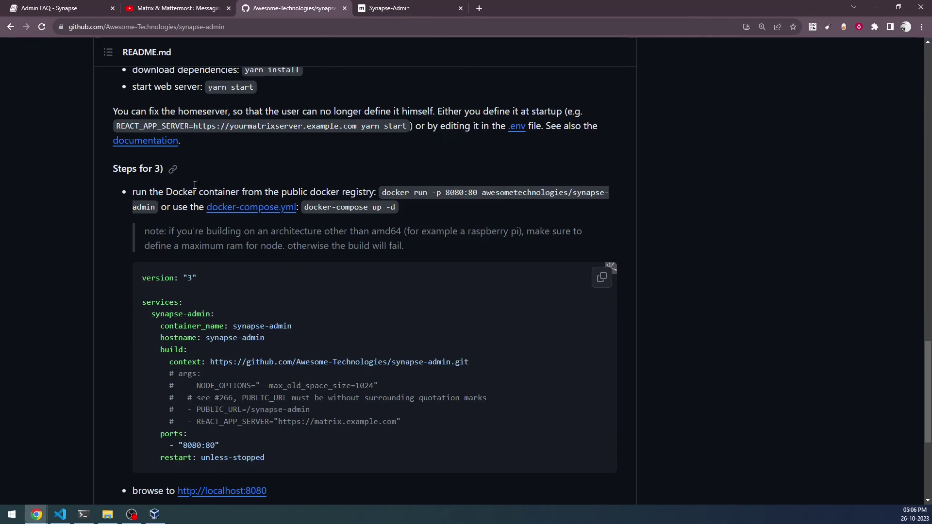
click(410, 9)
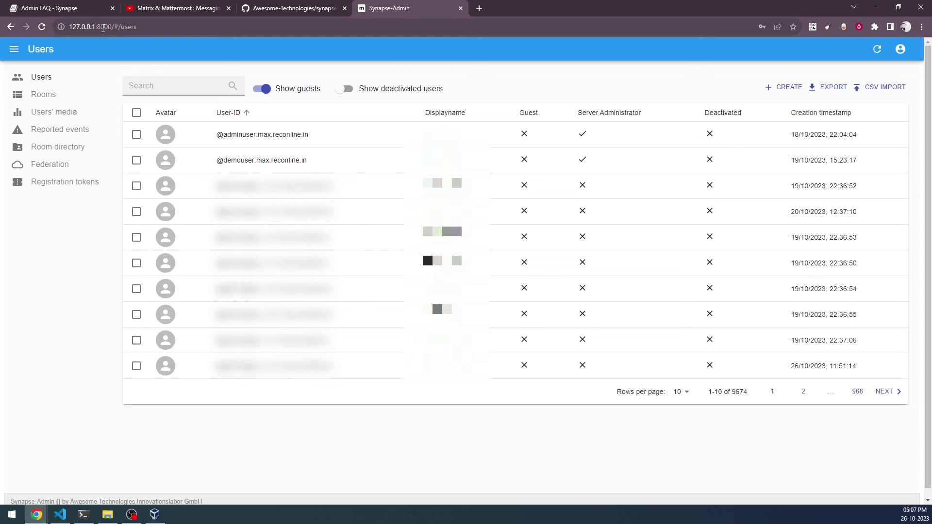
Return to VS Code and scroll synapse_admin.dio up to the 'Installing and Using Synapse Admin' title page.
click(59, 514)
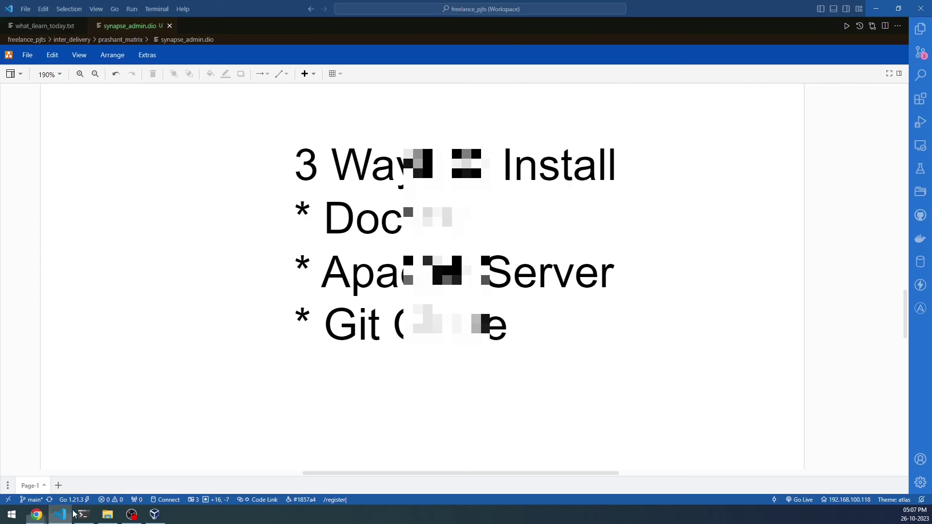
scroll(324, 323, down, 4)
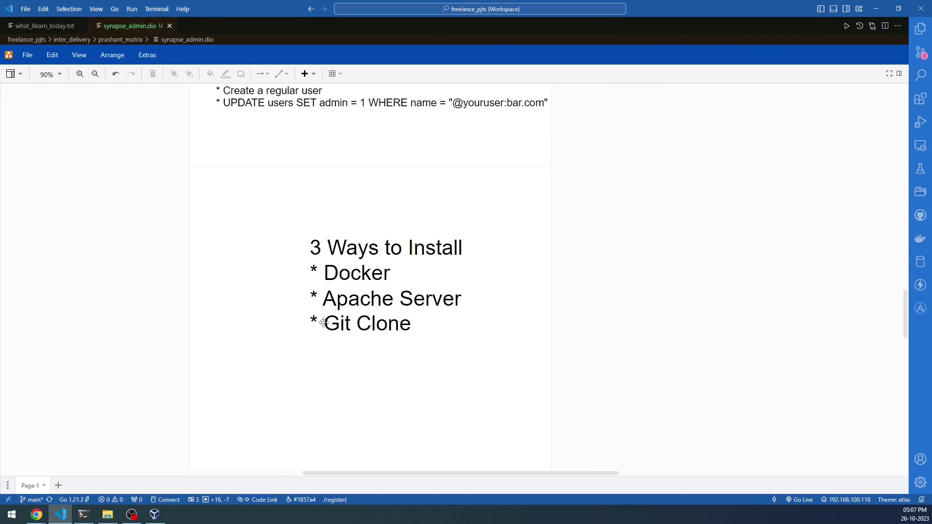
scroll(324, 322, up, 5)
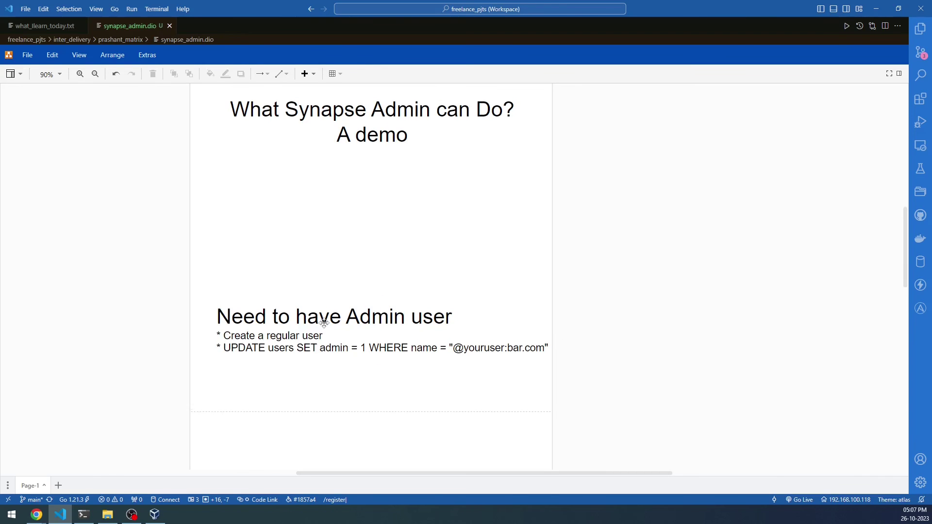
scroll(324, 322, up, 2)
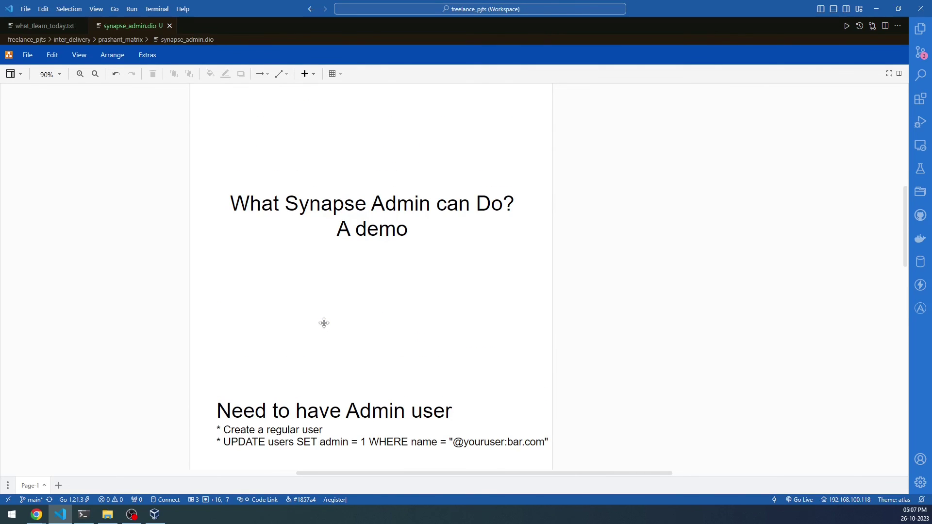
scroll(324, 323, up, 6)
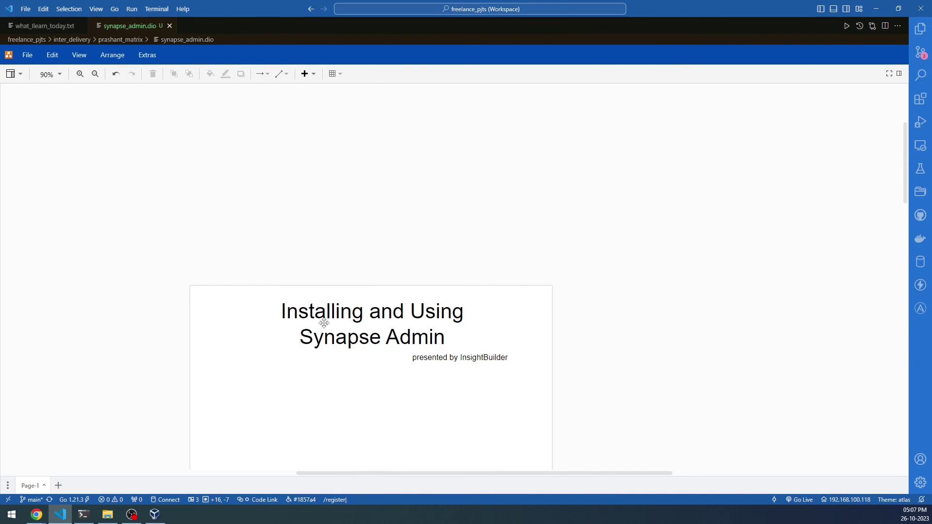
scroll(324, 323, up, 5)
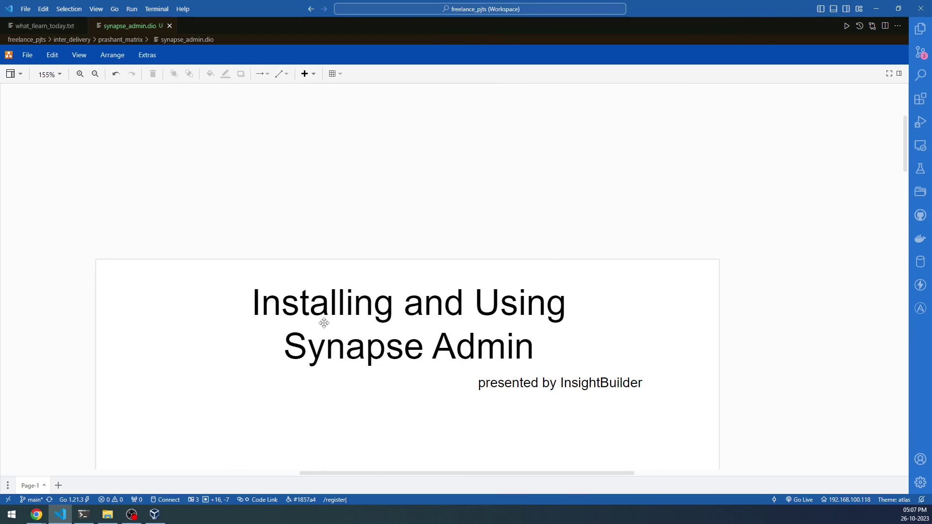